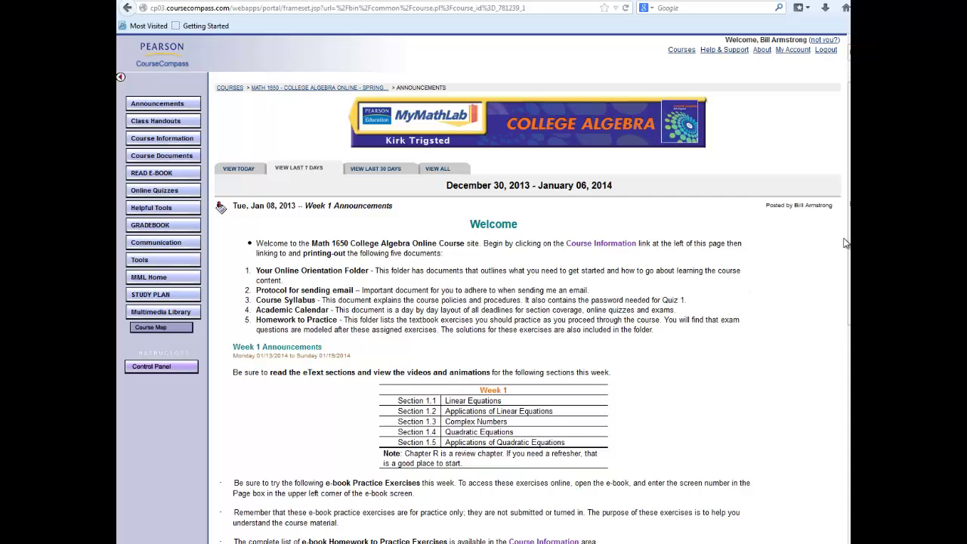
- Read through the Week 1 Announcements, including the assigned sections, e-book practice exercises, and due dates and notes
scroll(846, 242, down, 2)
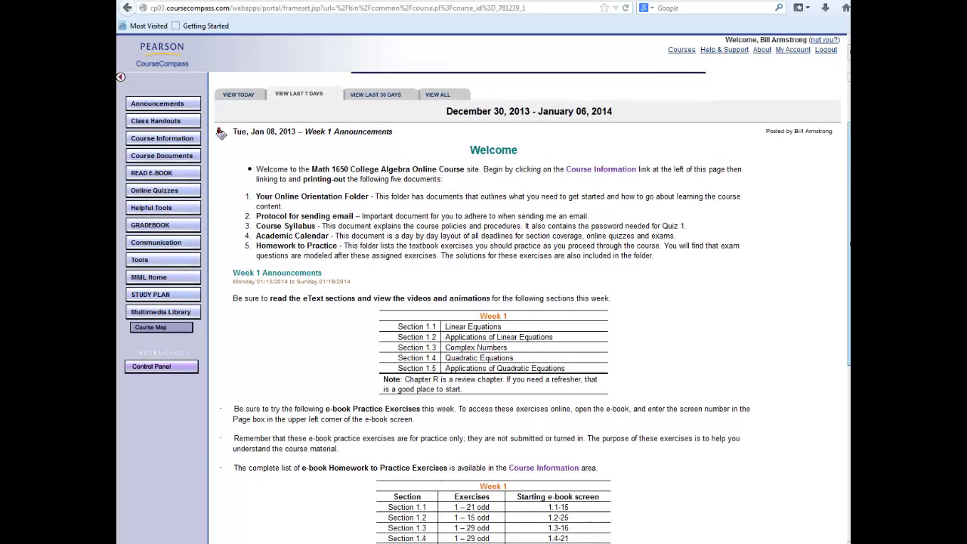
scroll(846, 382, down, 5)
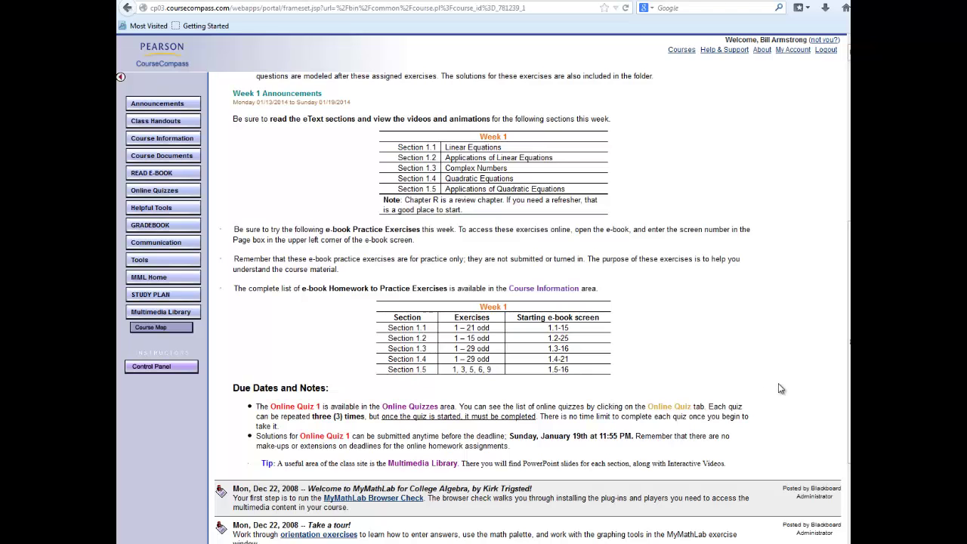
drag(849, 385, 849, 381)
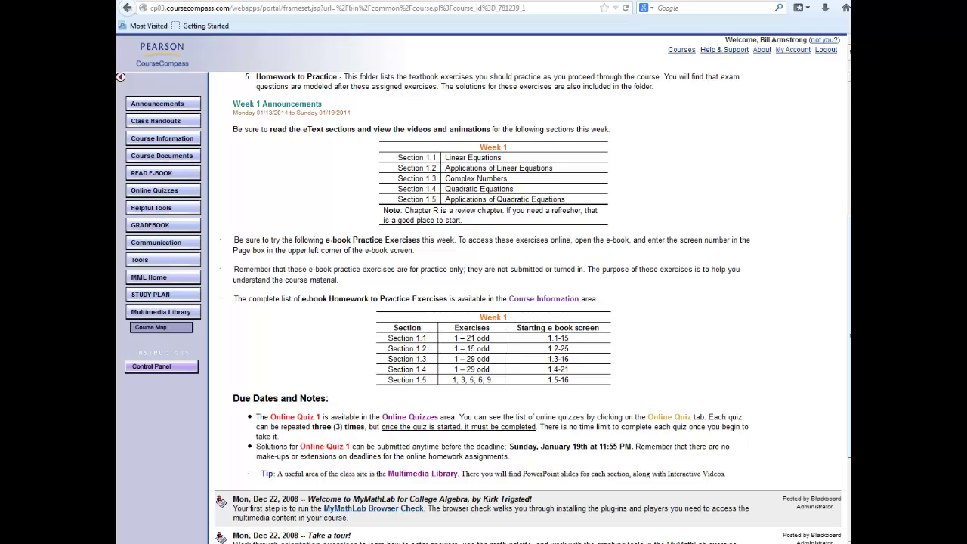
scroll(529, 302, up, 5)
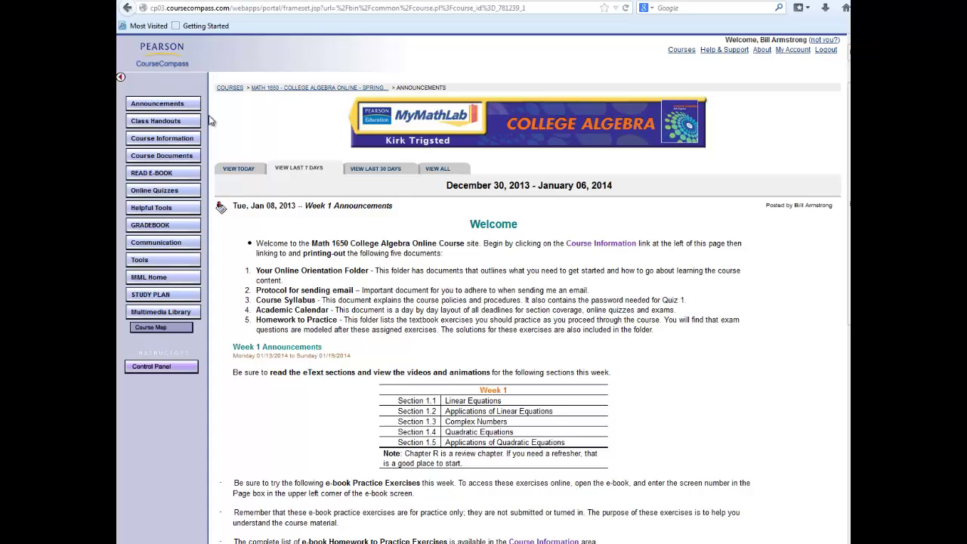
- Go to Course Information, read the Spring 2014 course syllabus through to the Acknowledgment of Syllabus, and return to the document list
click(161, 141)
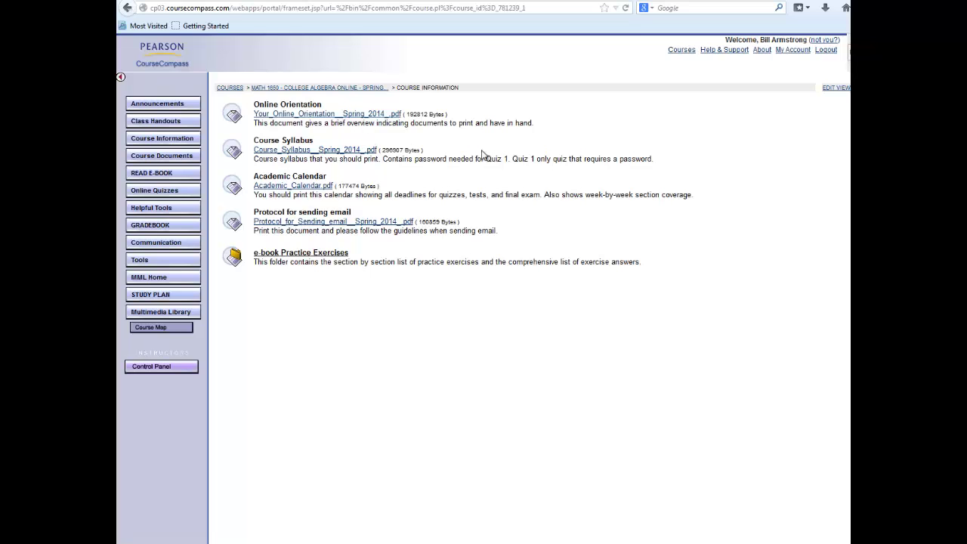
click(338, 151)
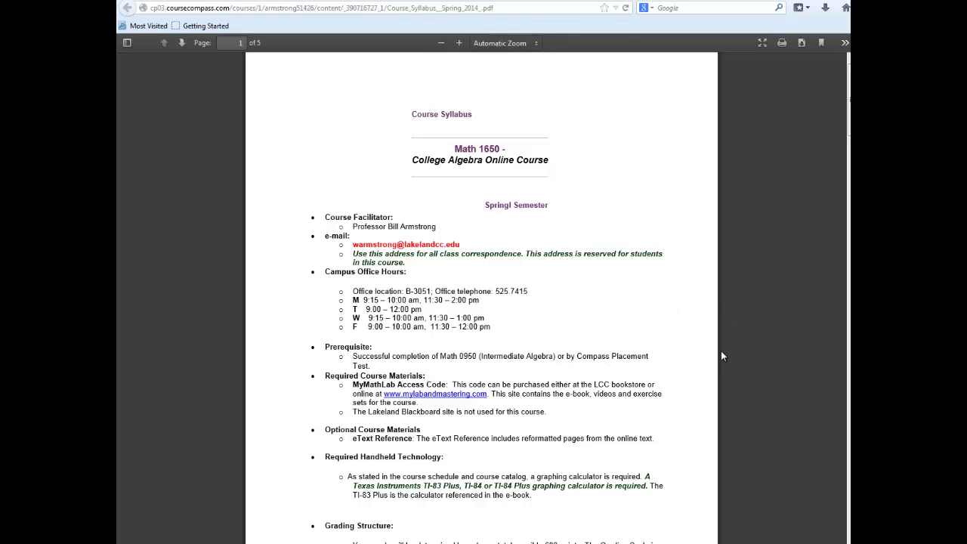
scroll(721, 351, down, 5)
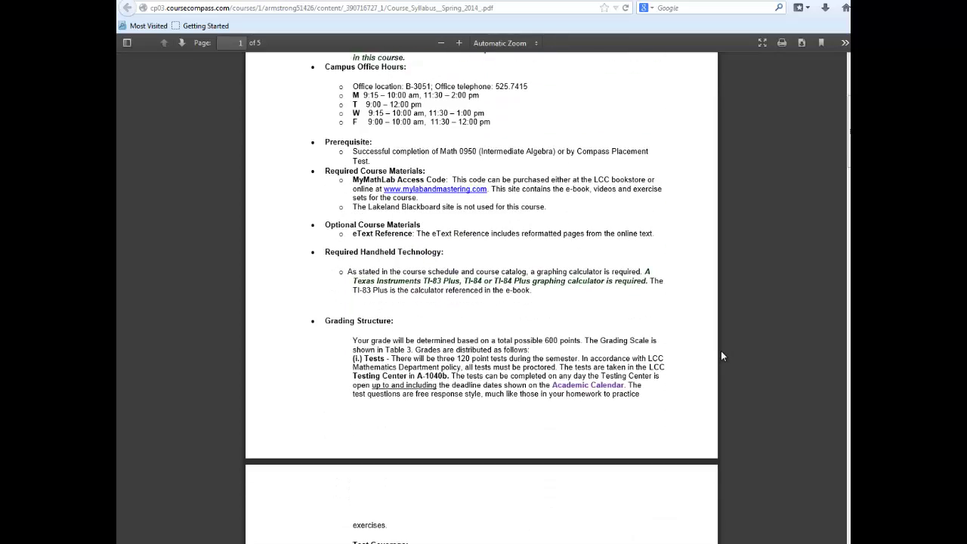
scroll(721, 351, down, 5)
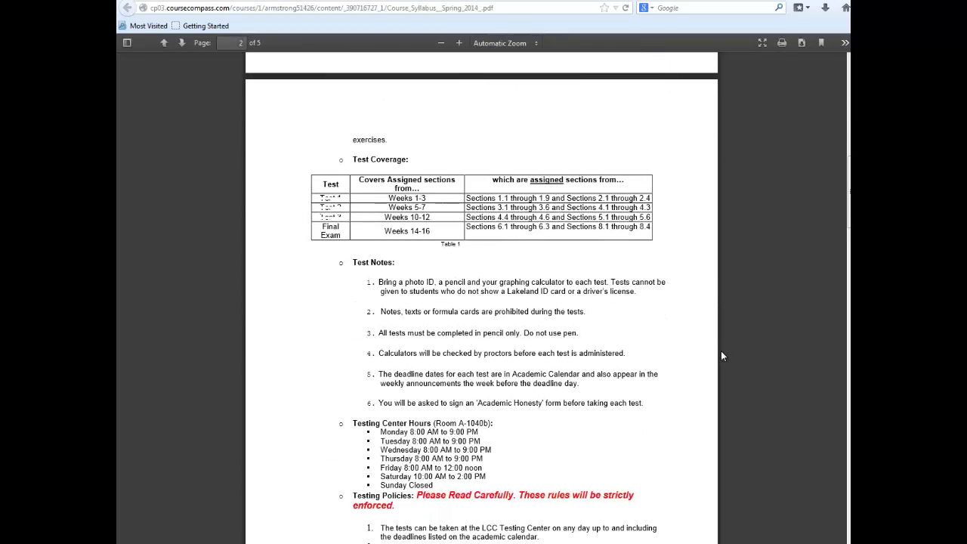
scroll(722, 356, down, 2)
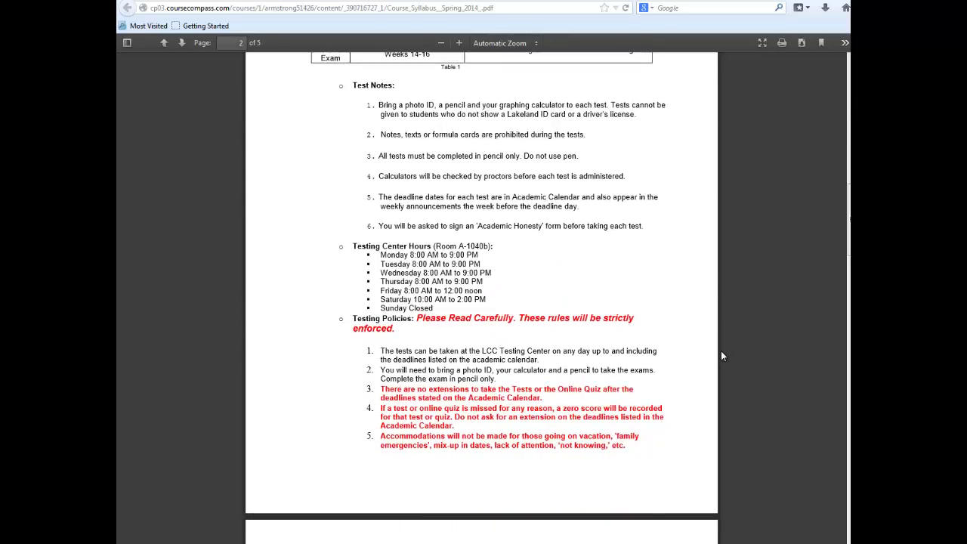
scroll(721, 356, down, 2)
scroll(721, 356, down, 4)
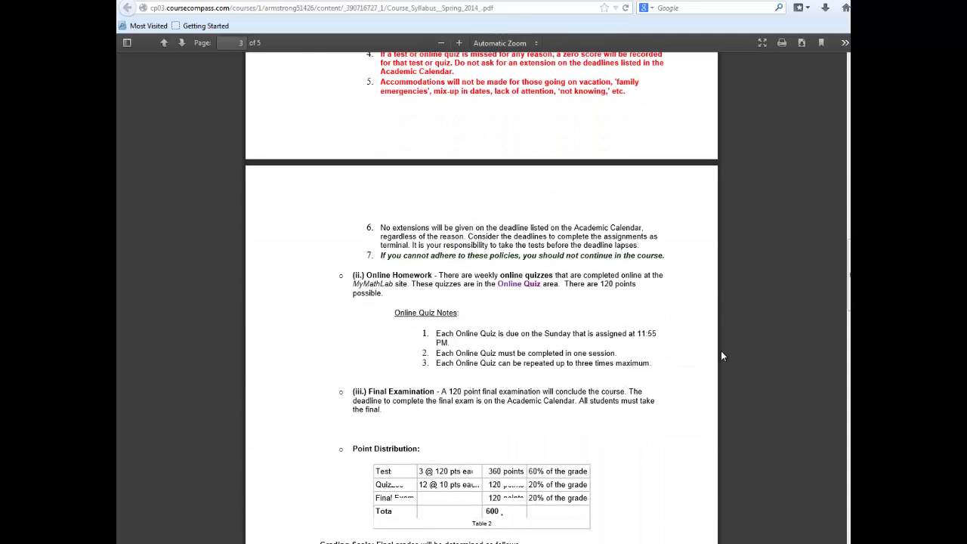
scroll(721, 356, down, 5)
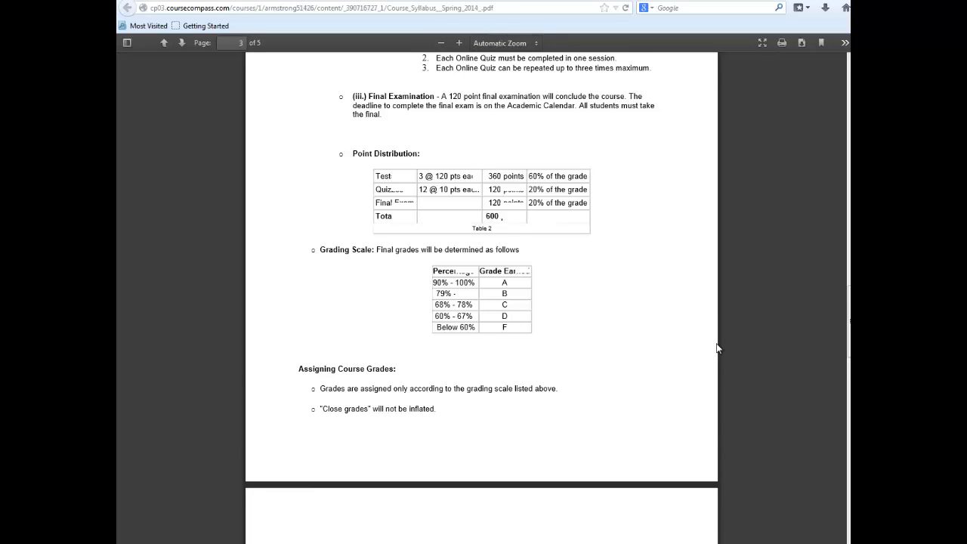
scroll(718, 349, down, 5)
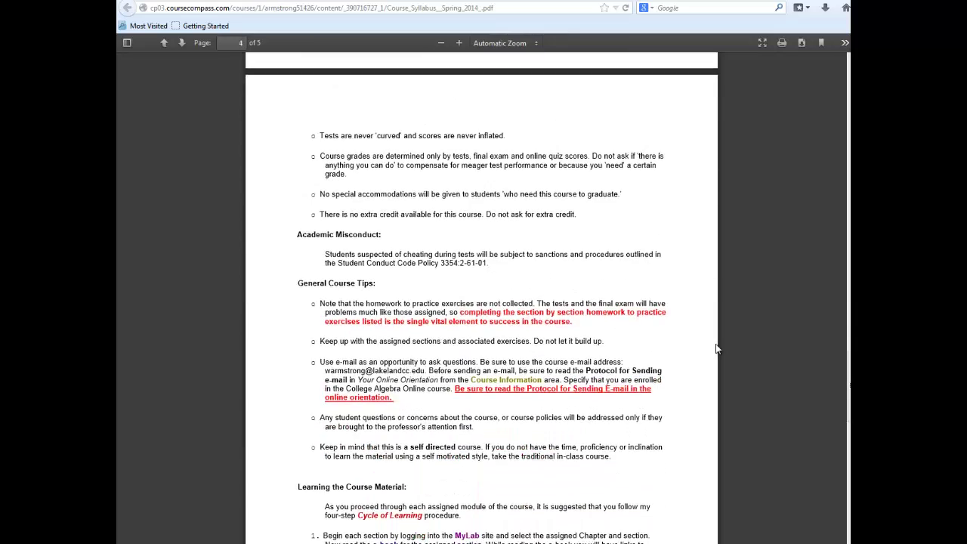
scroll(718, 348, down, 10)
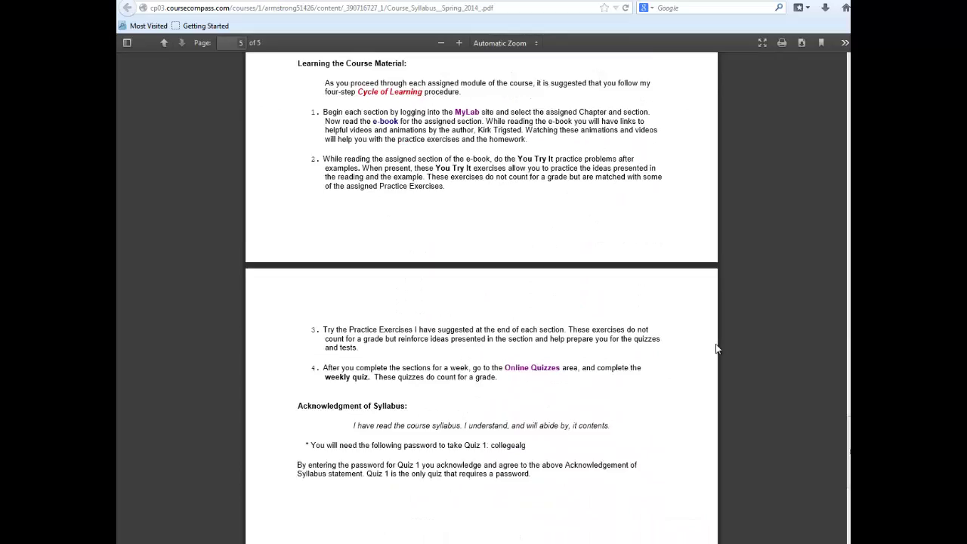
scroll(718, 348, down, 3)
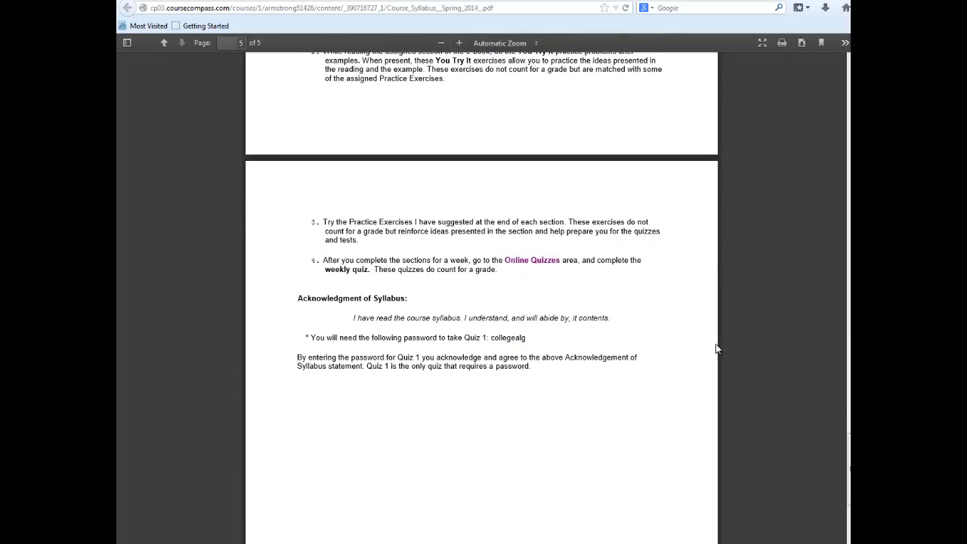
click(461, 1)
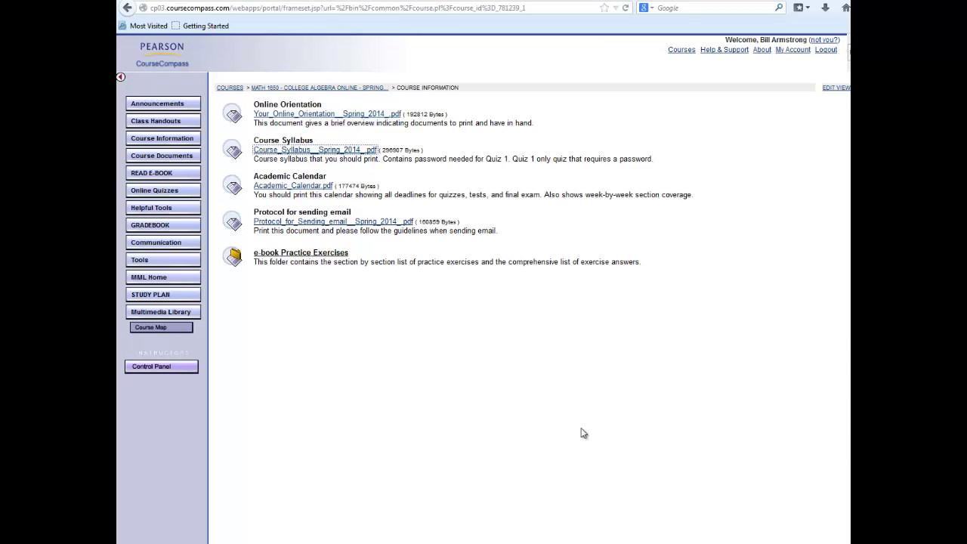
- Open the Academic Calendar PDF, review the quiz, test and final exam deadlines for all weeks, and return to the document list
click(313, 187)
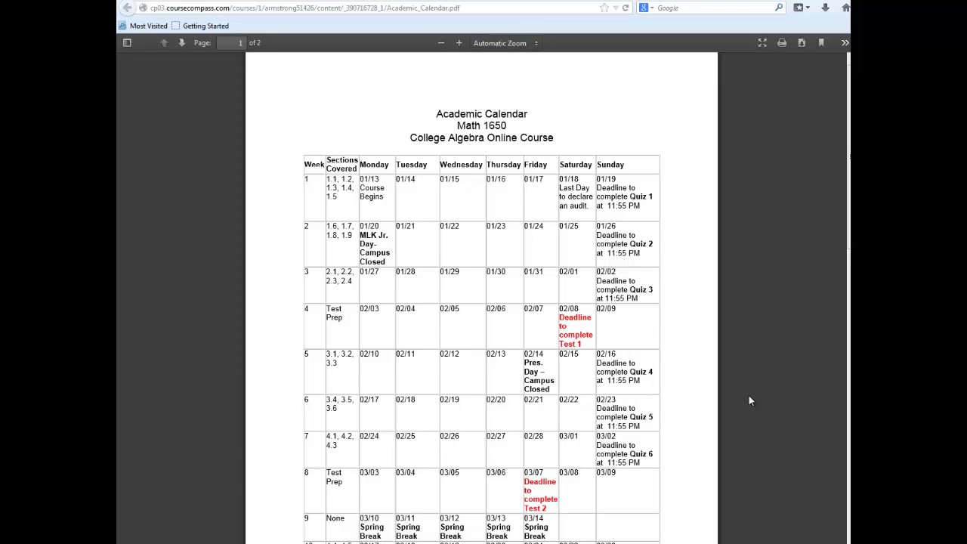
scroll(749, 396, down, 3)
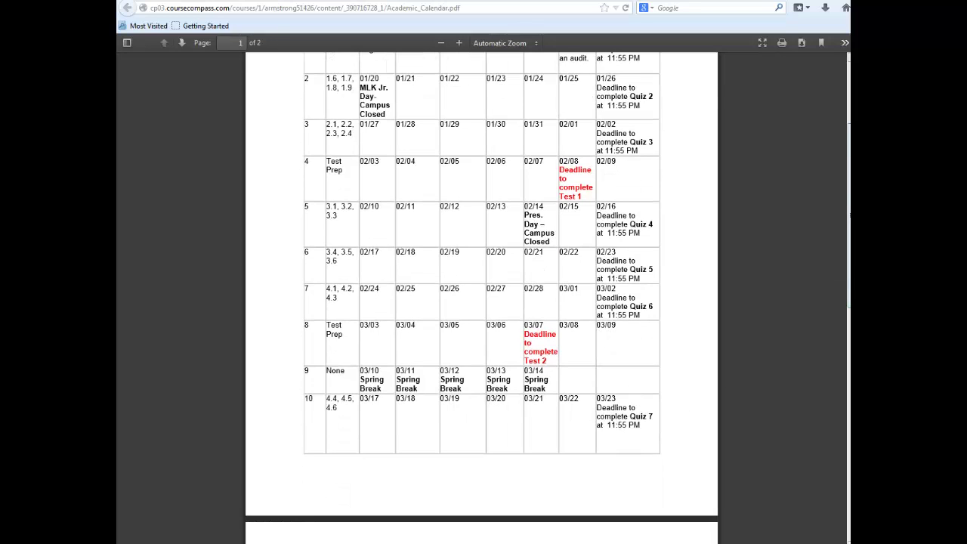
scroll(761, 359, down, 8)
scroll(482, 303, down, 5)
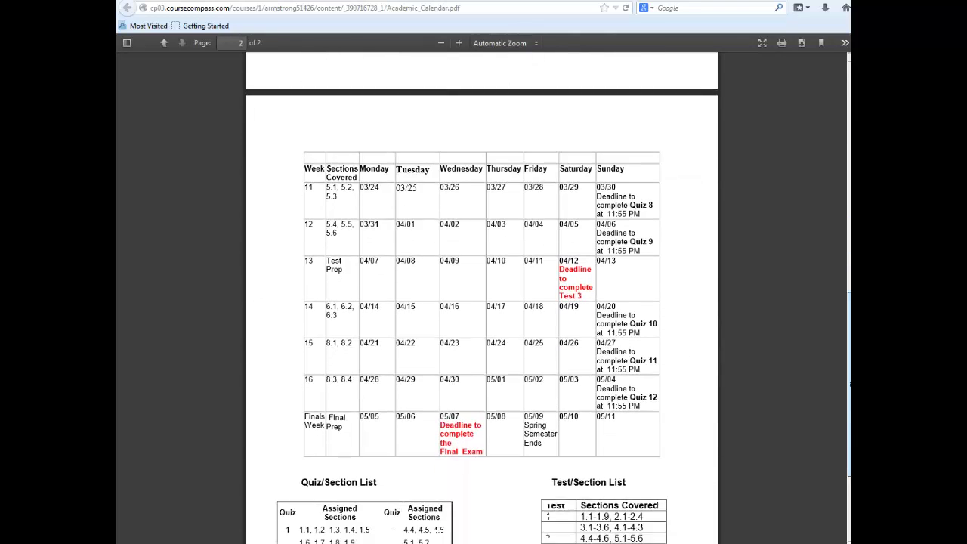
scroll(482, 302, up, 15)
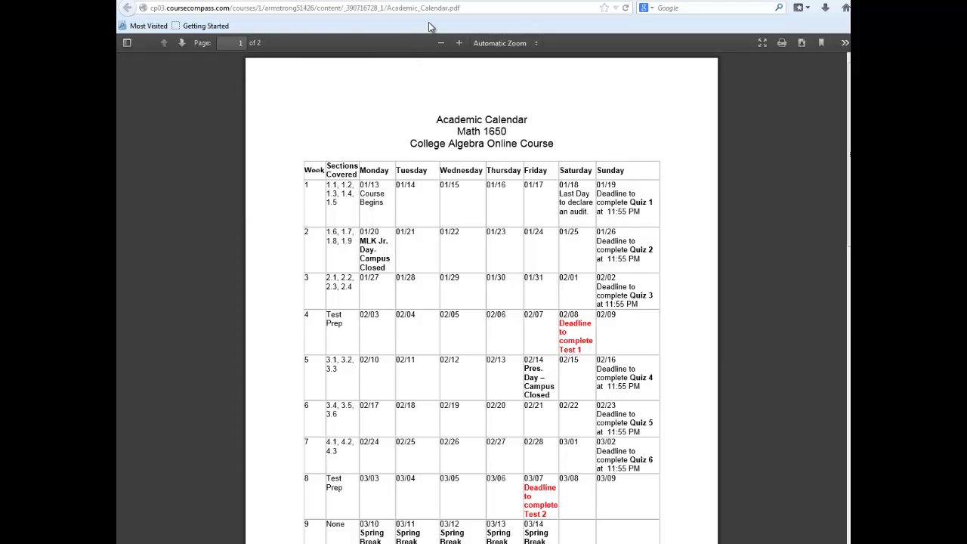
key(alt+Left)
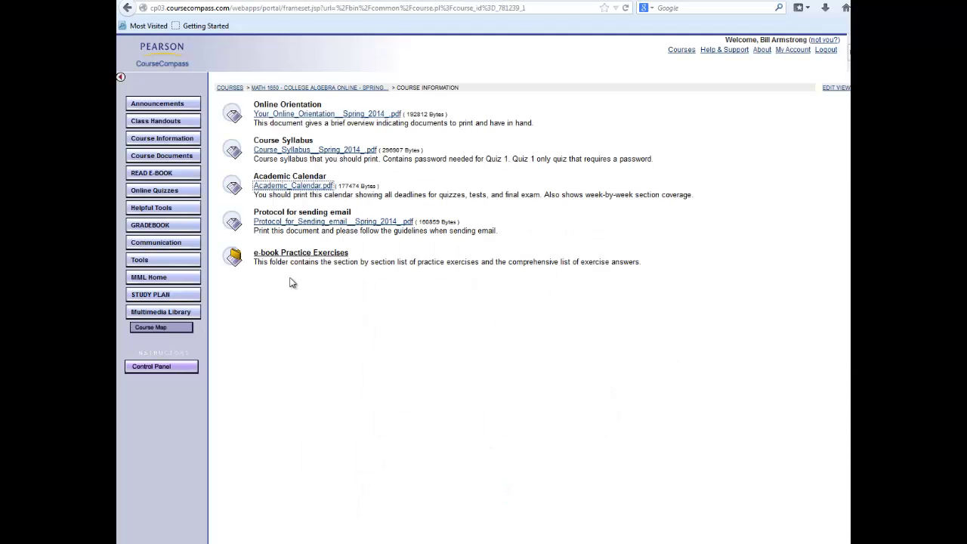
- Open the Protocol for Sending e-mail PDF, highlight the course e-mail address, read all the guidelines, and return to Course Information
click(301, 223)
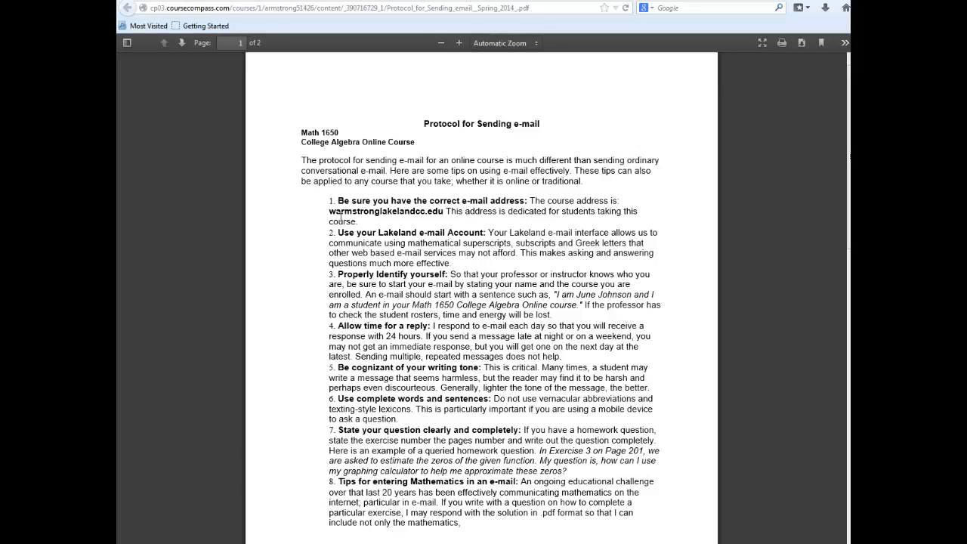
drag(329, 211, 443, 204)
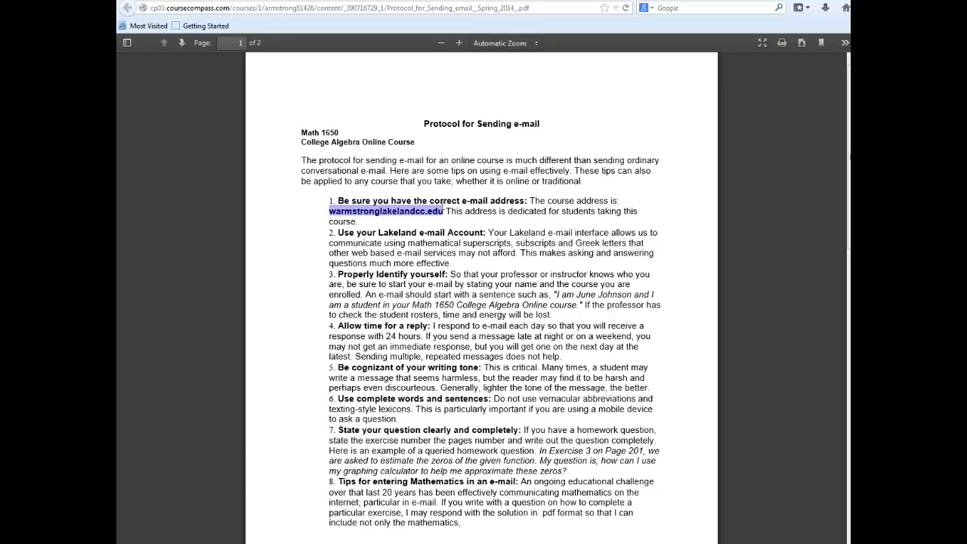
click(380, 220)
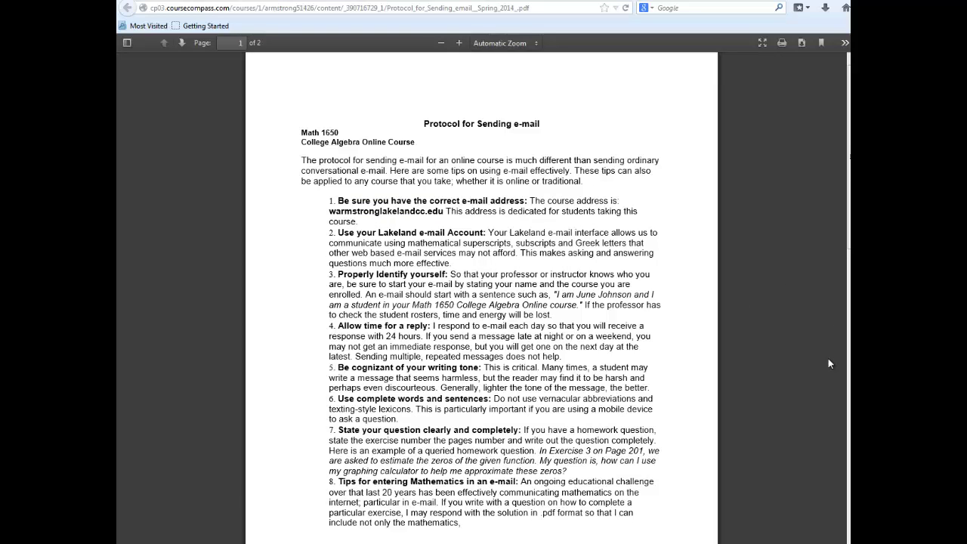
scroll(828, 364, down, 1)
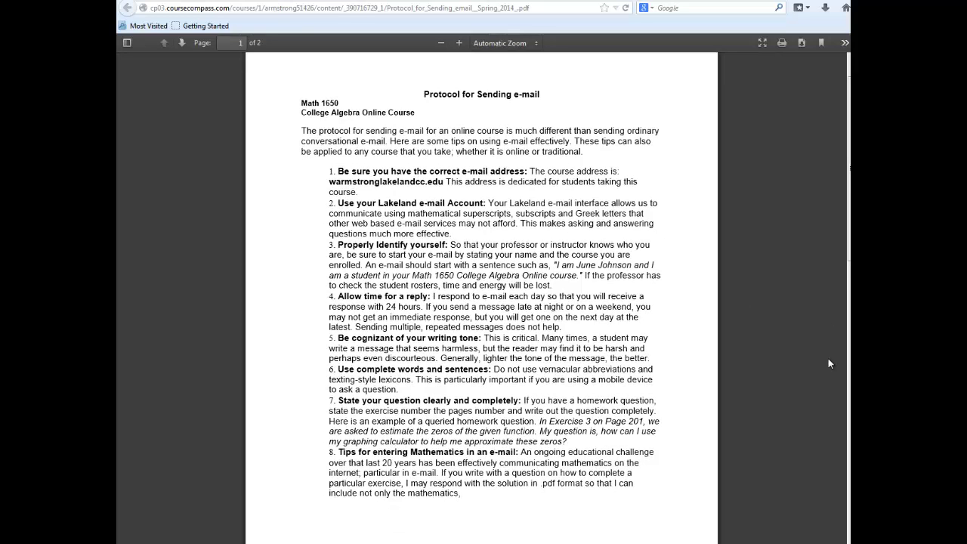
scroll(829, 364, down, 1)
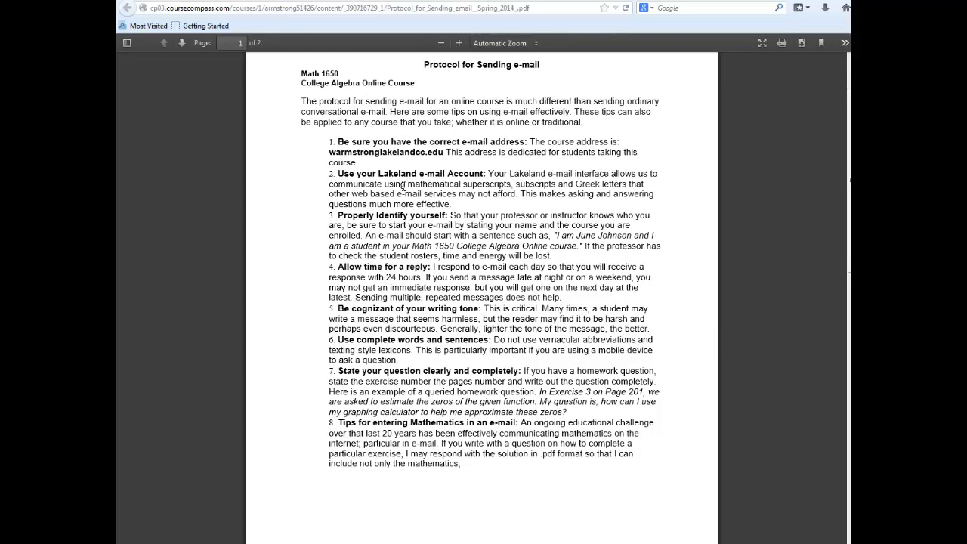
scroll(789, 330, down, 1)
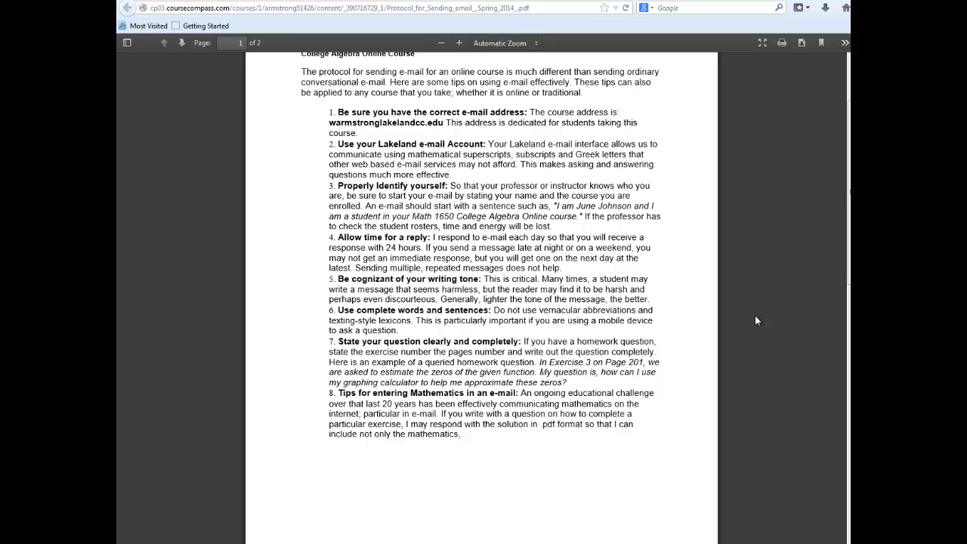
scroll(755, 316, down, 2)
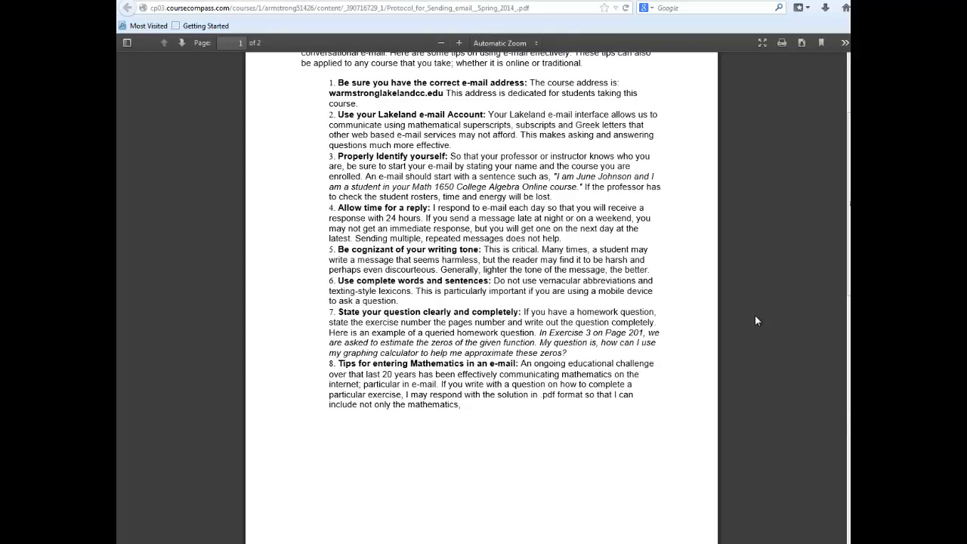
scroll(756, 321, down, 5)
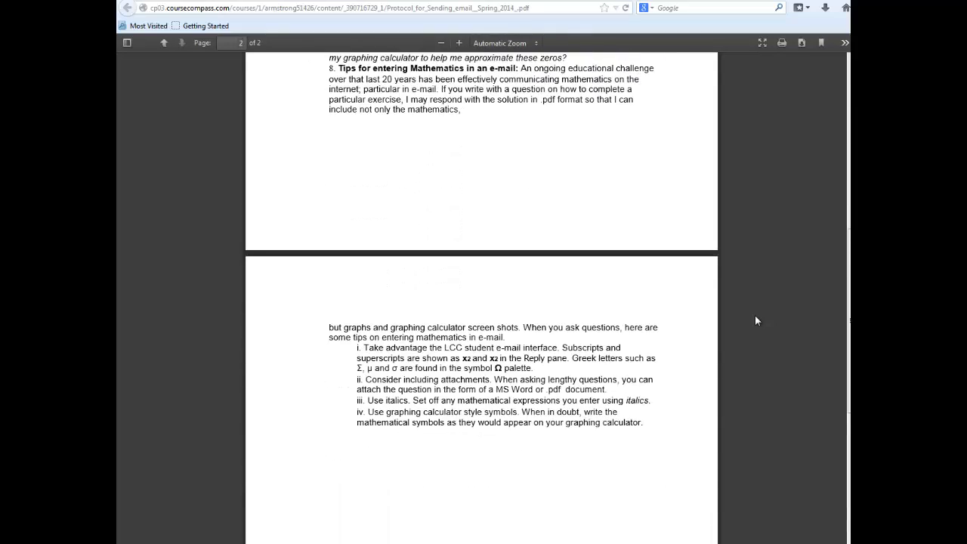
drag(848, 321, 838, 142)
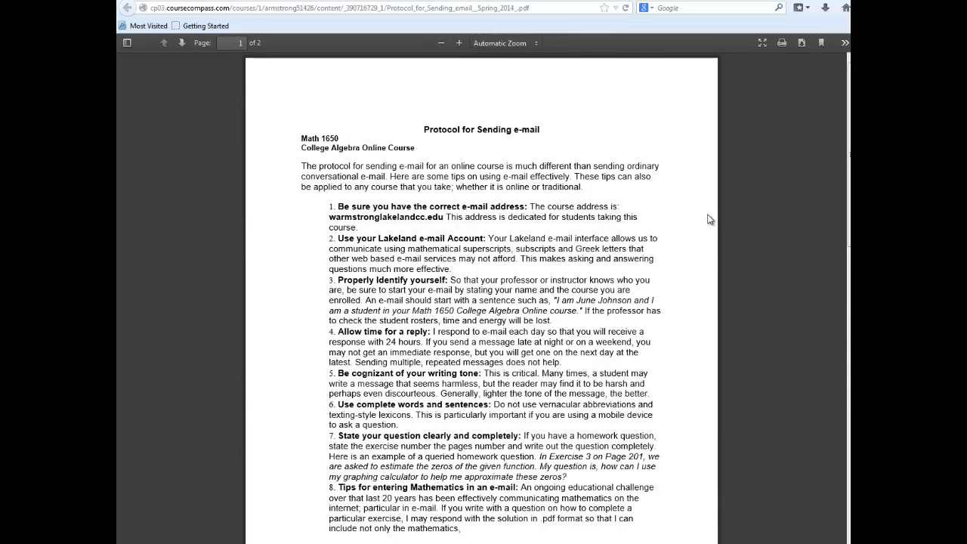
key(alt+Left)
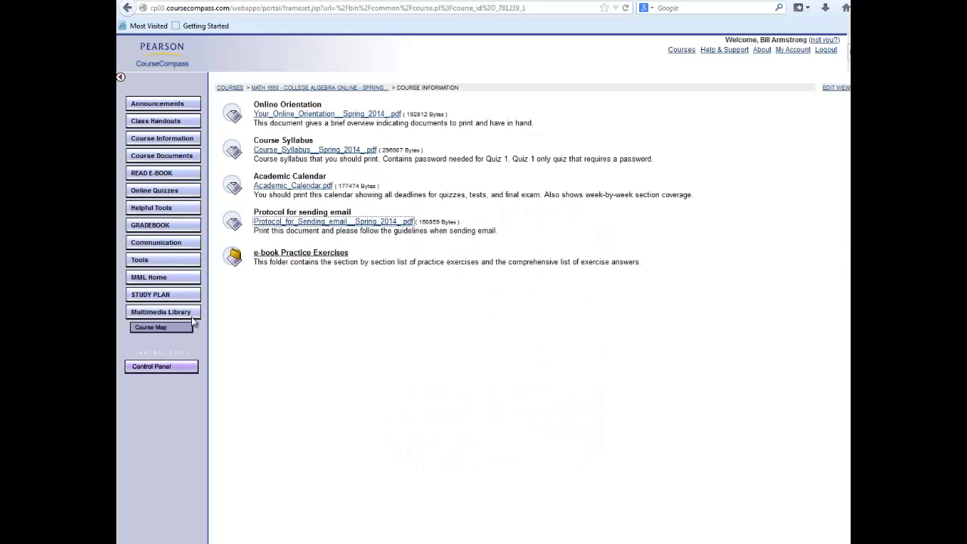
- In the e-book Practice Exercises folder, review the Homework to Practice Exercises list and the SSM solutions document, returning to the folder
click(289, 256)
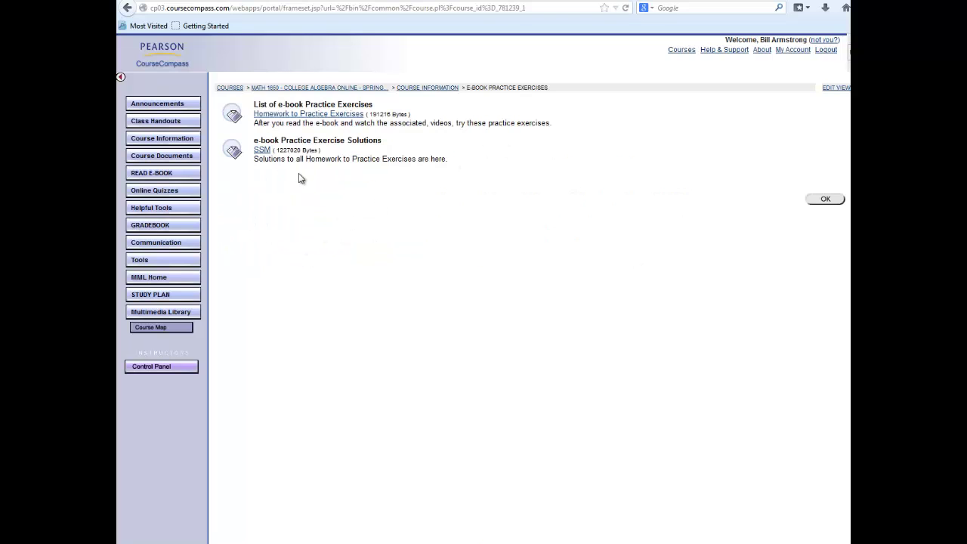
click(323, 115)
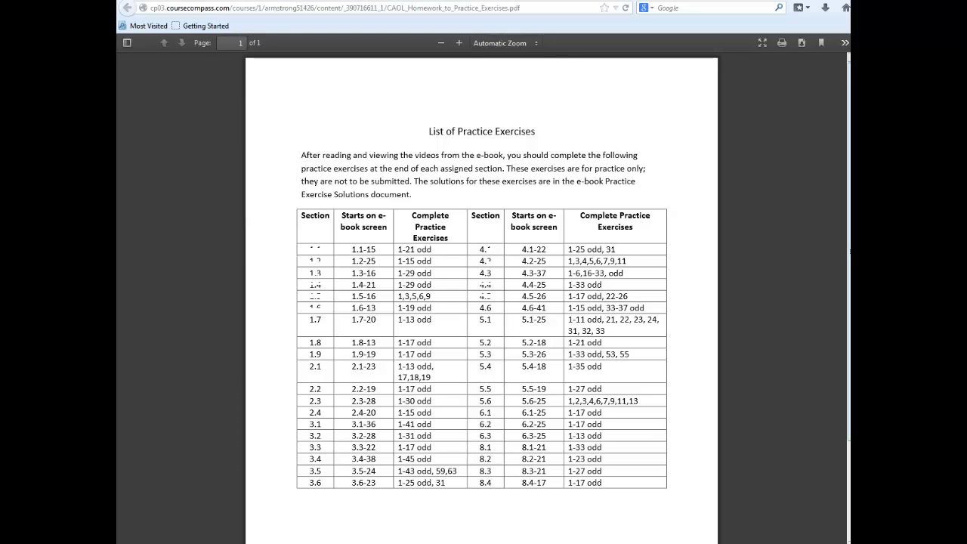
scroll(481, 302, down, 3)
scroll(481, 302, up, 3)
key(alt+Left)
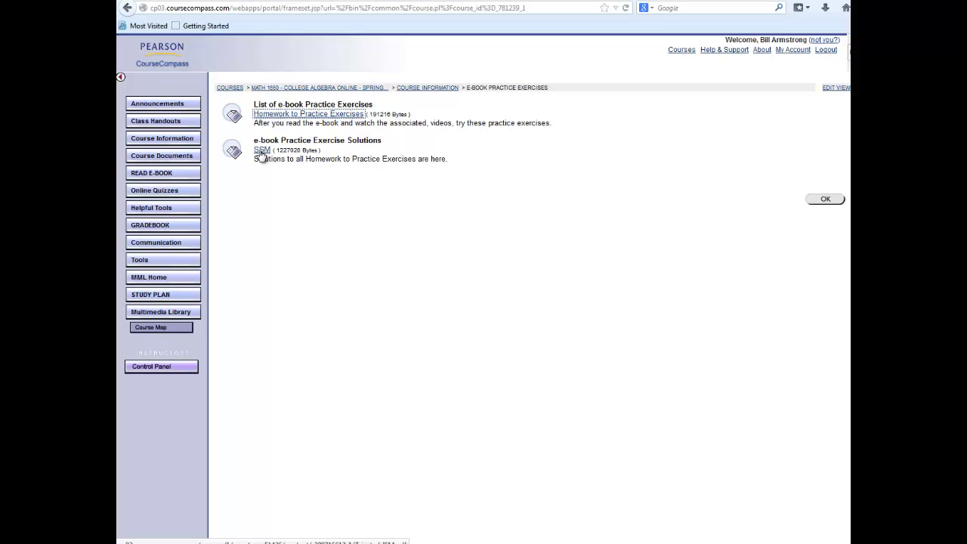
click(261, 150)
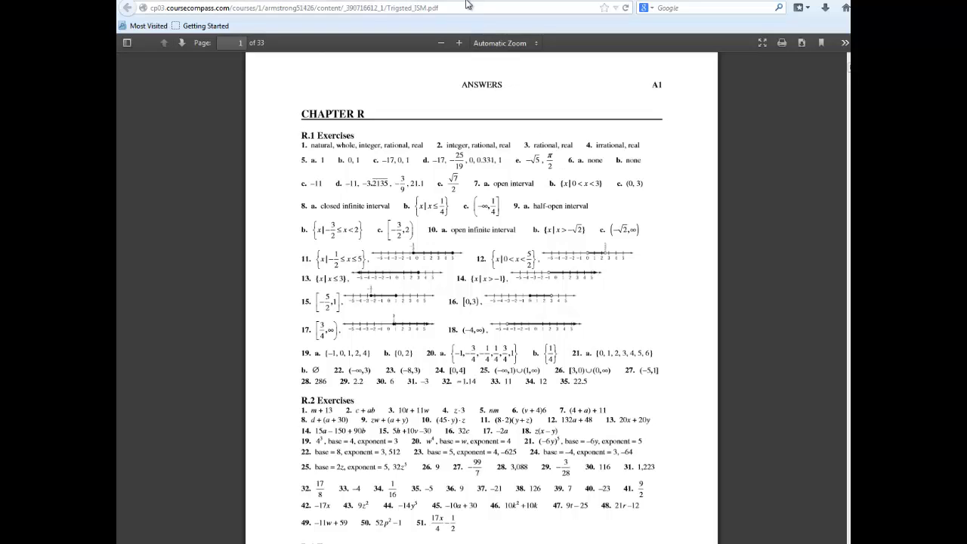
key(alt+Left)
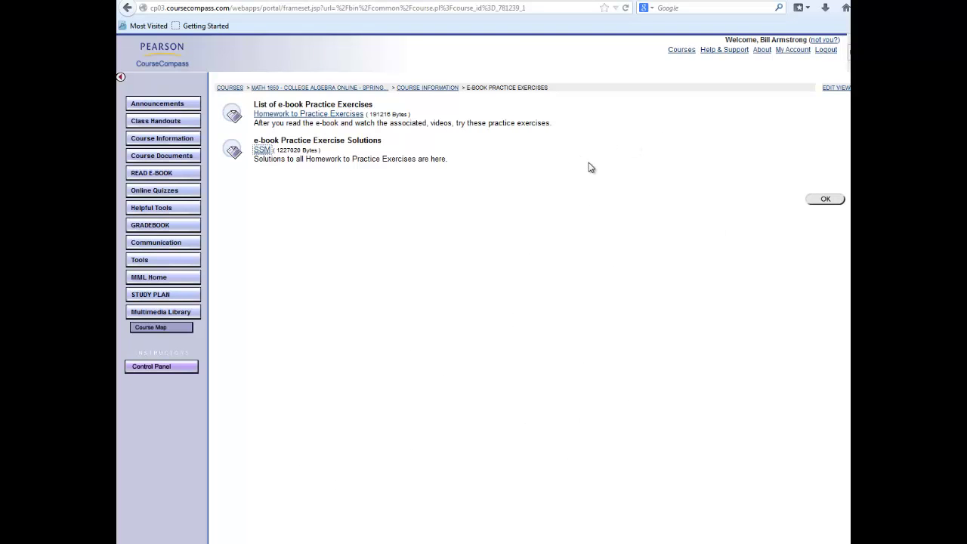
- Return to Course Information, revisit the e-book Practice Exercises folder, and go back to the Course Information document list
click(427, 87)
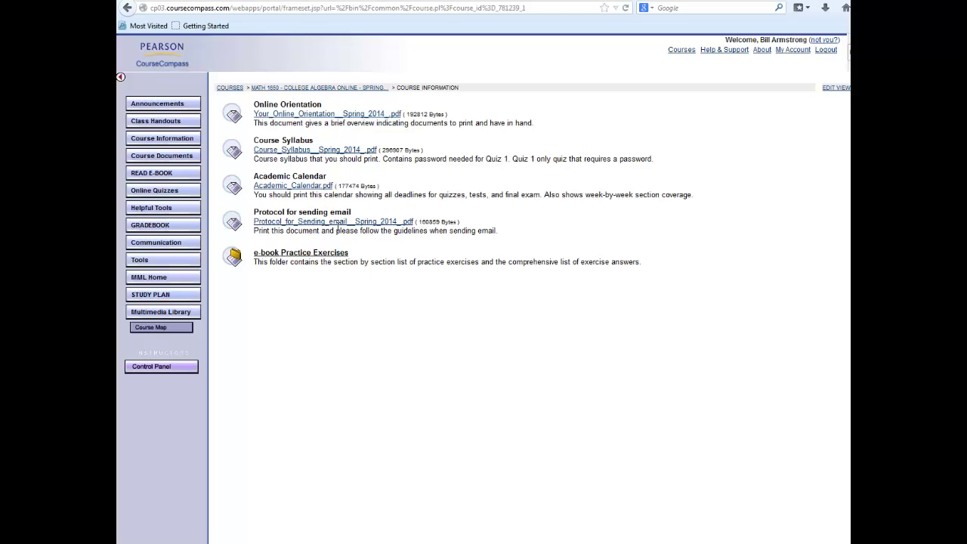
click(299, 254)
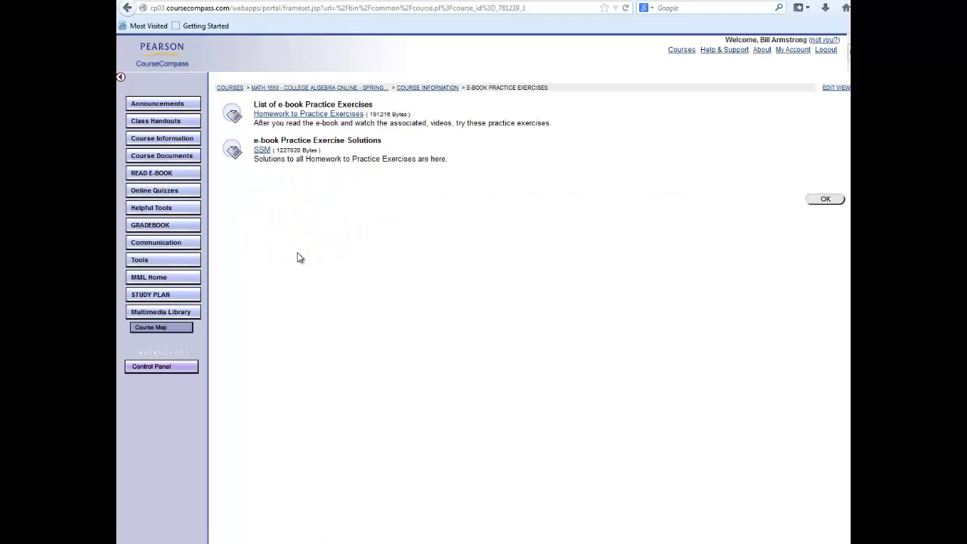
click(430, 88)
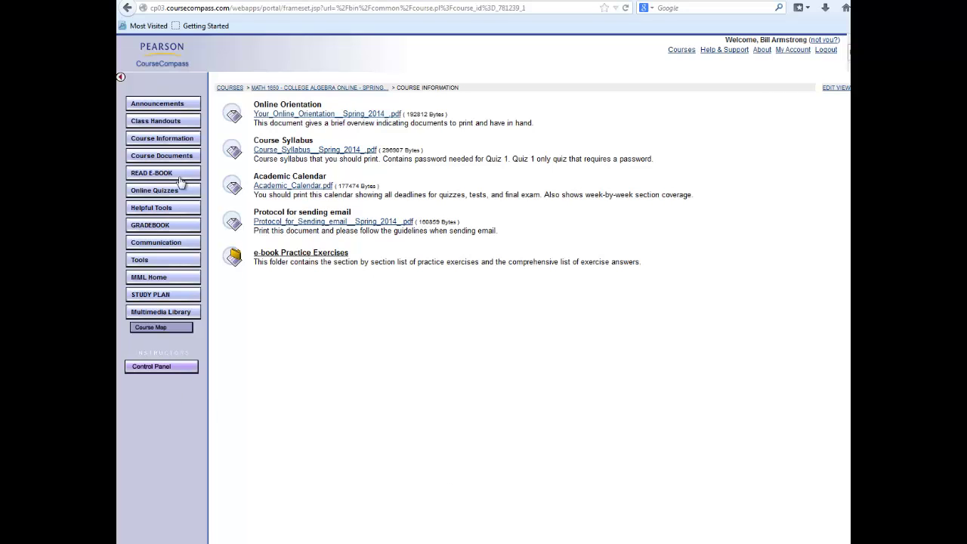
- Open the Test 1 Preparation Folder in Class Handouts, read the Test 1 study guide PDF, and return to the folder
click(173, 125)
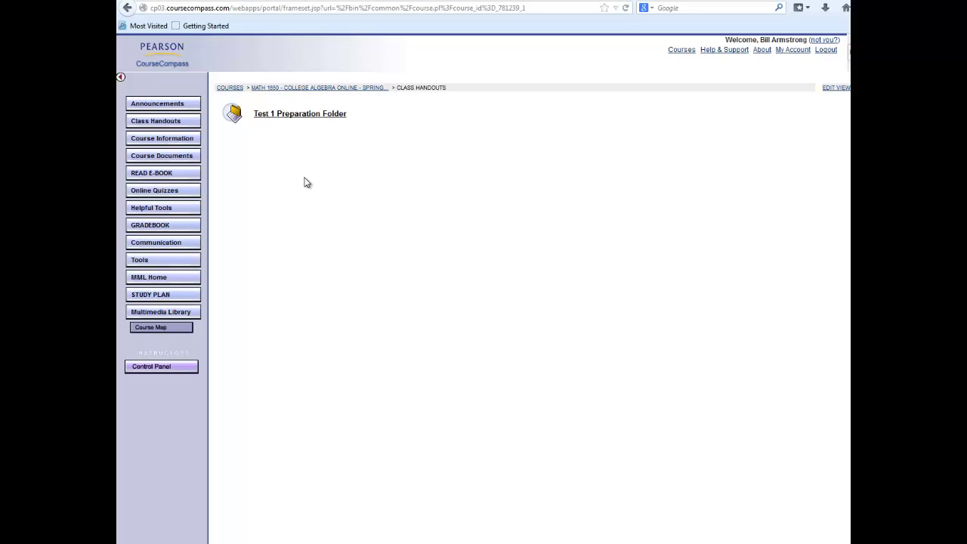
click(291, 120)
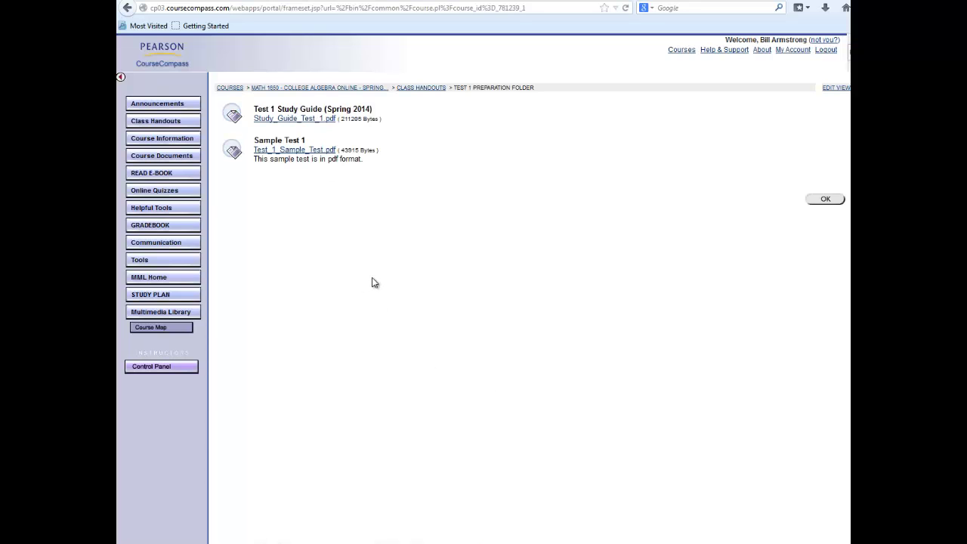
click(286, 121)
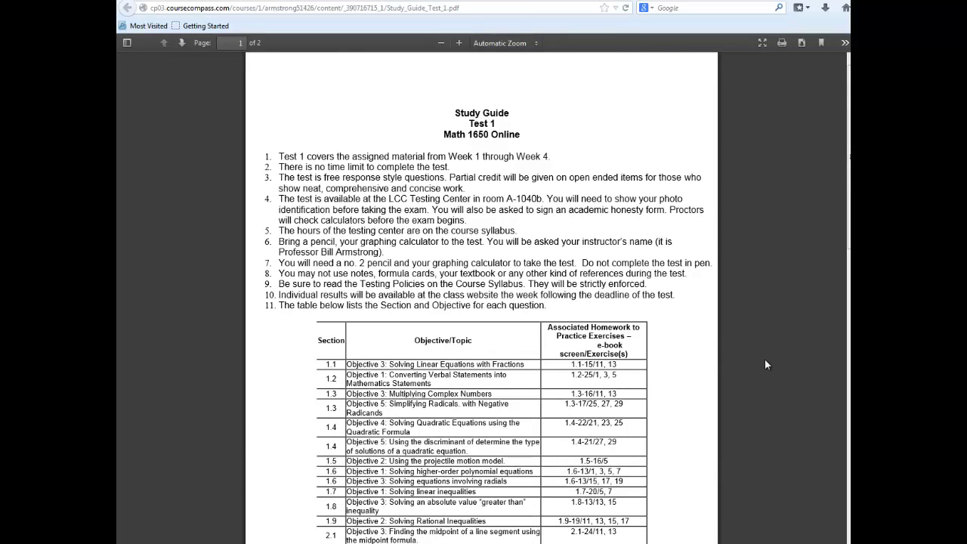
scroll(765, 359, down, 4)
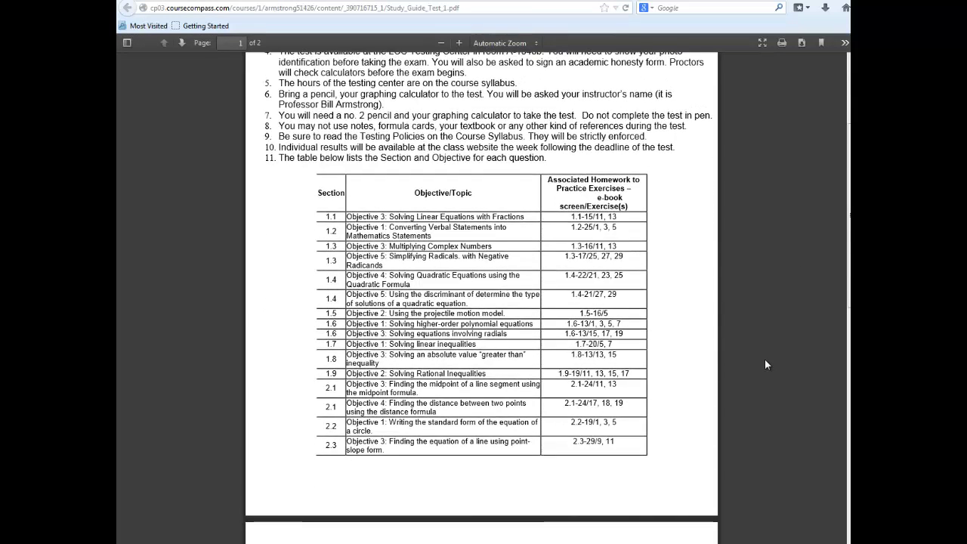
scroll(766, 363, down, 4)
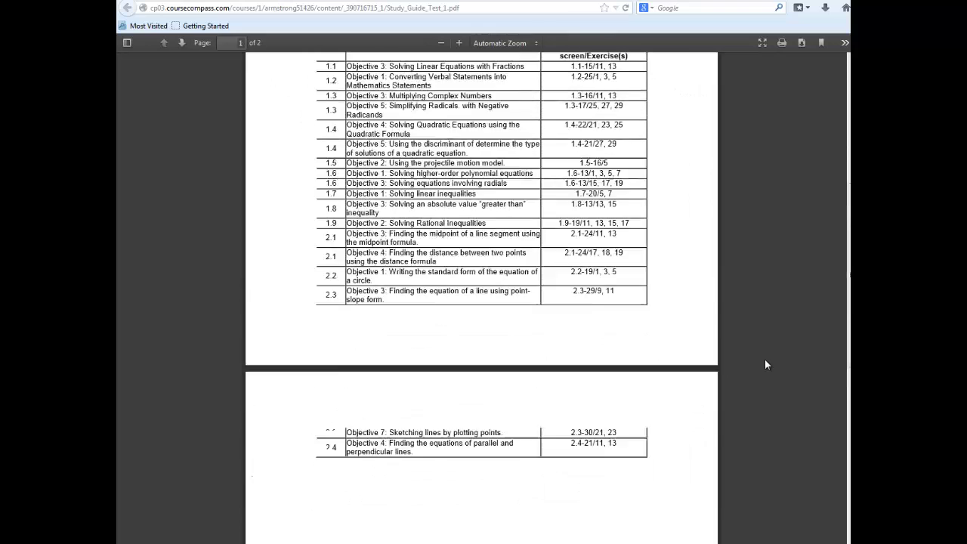
scroll(766, 365, up, 8)
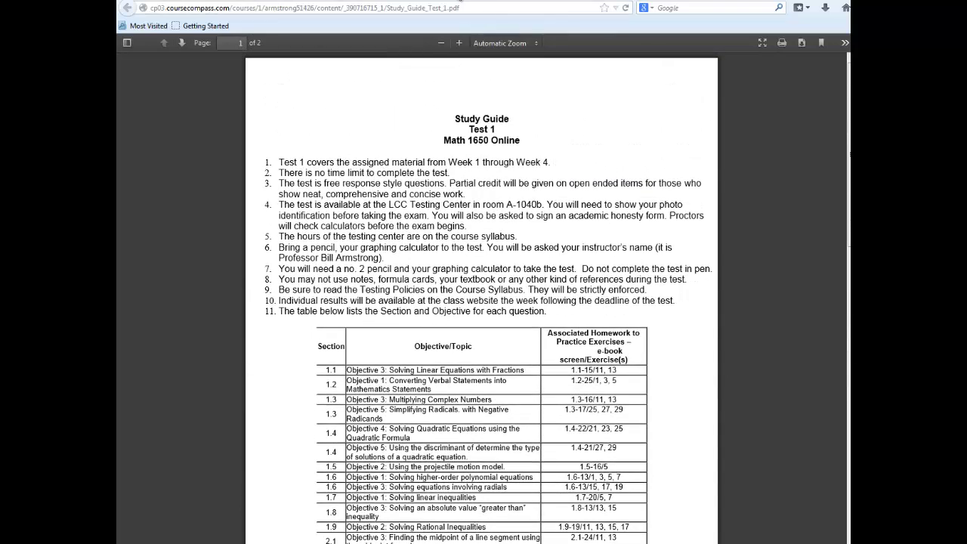
click(459, 3)
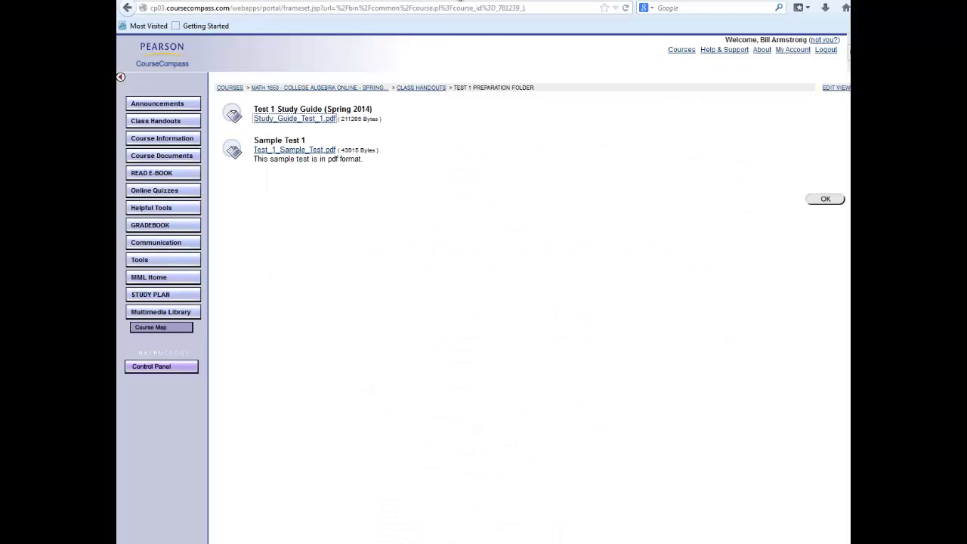
- Open the Test 1 sample test PDF, look through its first questions, and return to Class Handouts
click(300, 150)
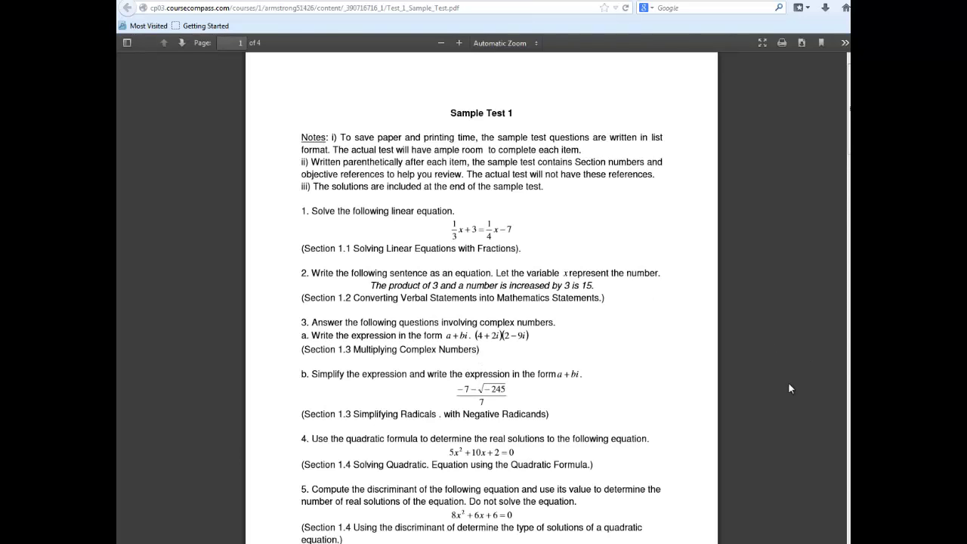
scroll(788, 382, down, 5)
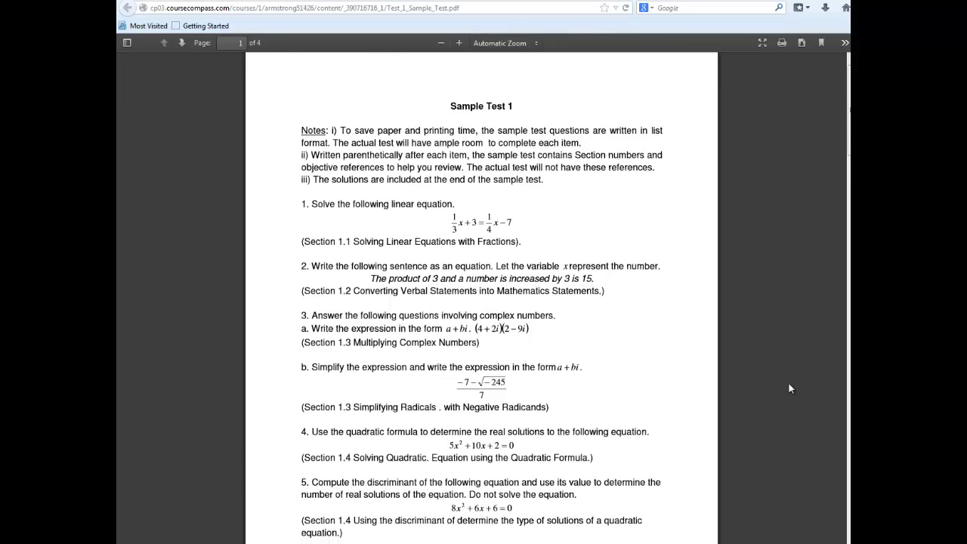
scroll(789, 382, down, 2)
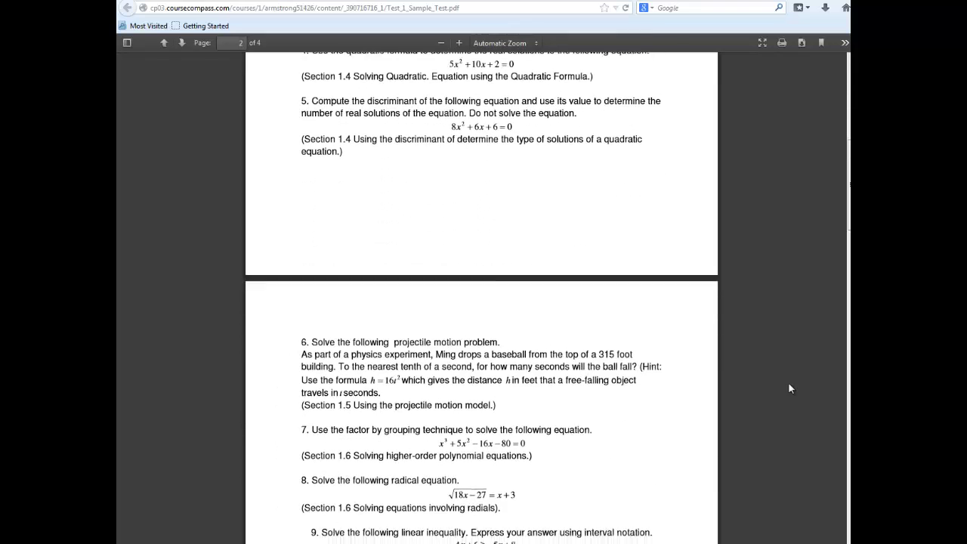
key(alt+Left)
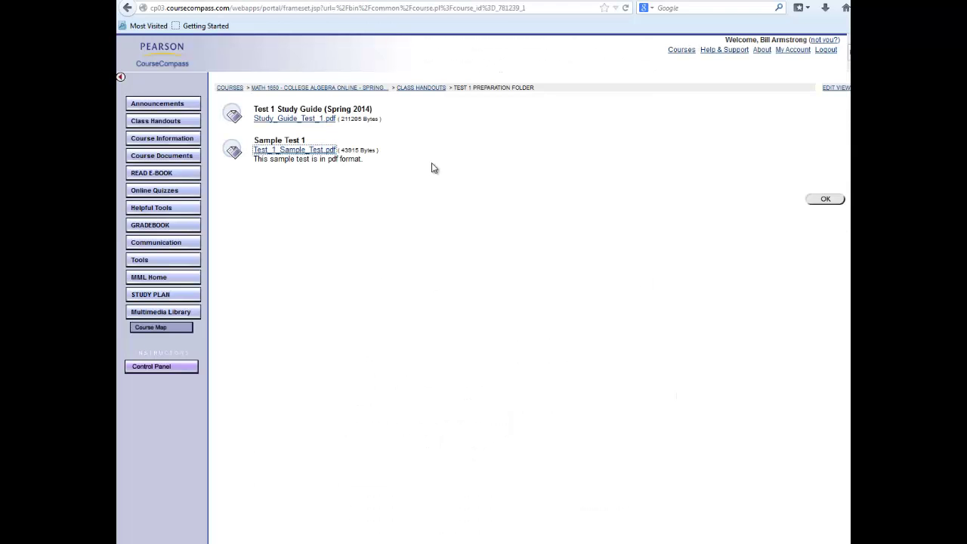
click(436, 89)
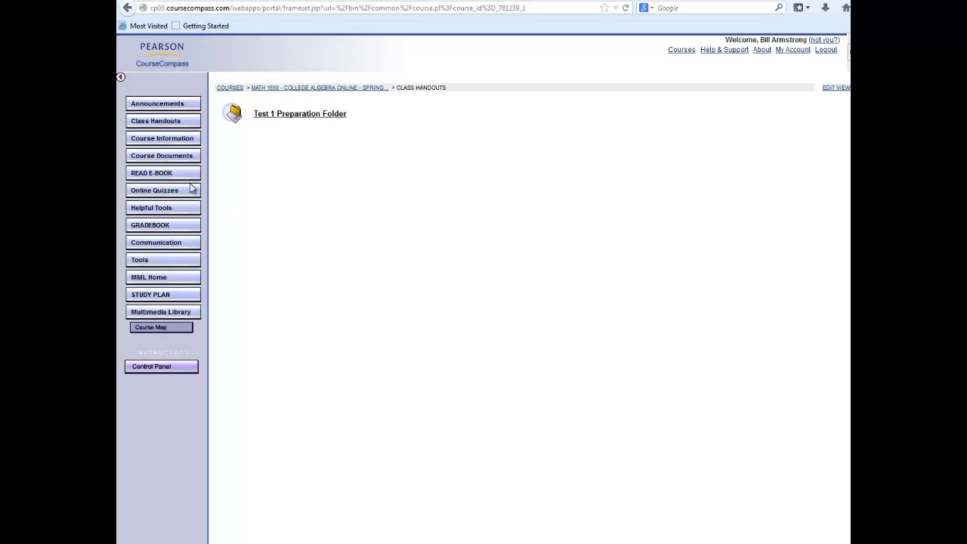
- Check Course Documents and review the Online Quizzes page's quiz due dates and sample tests, returning to the course site
click(152, 157)
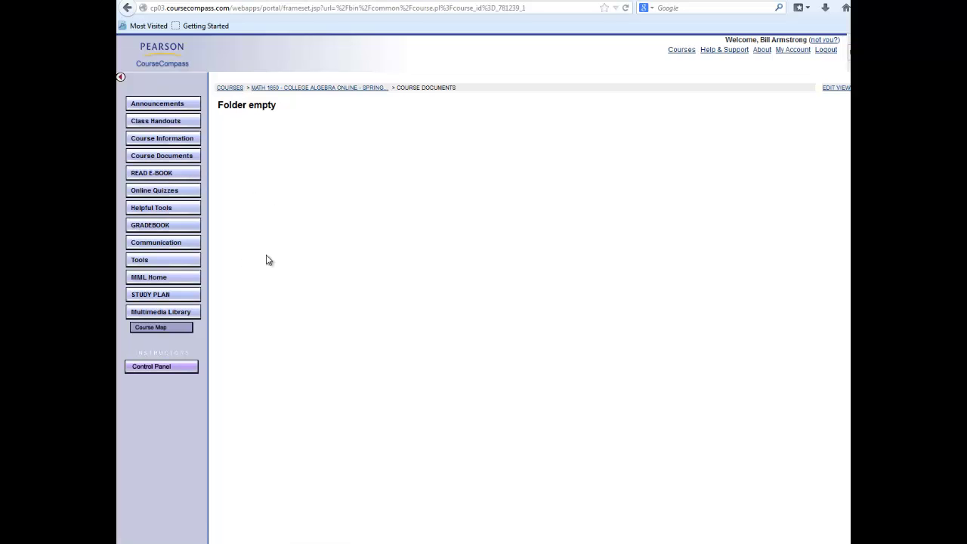
click(159, 190)
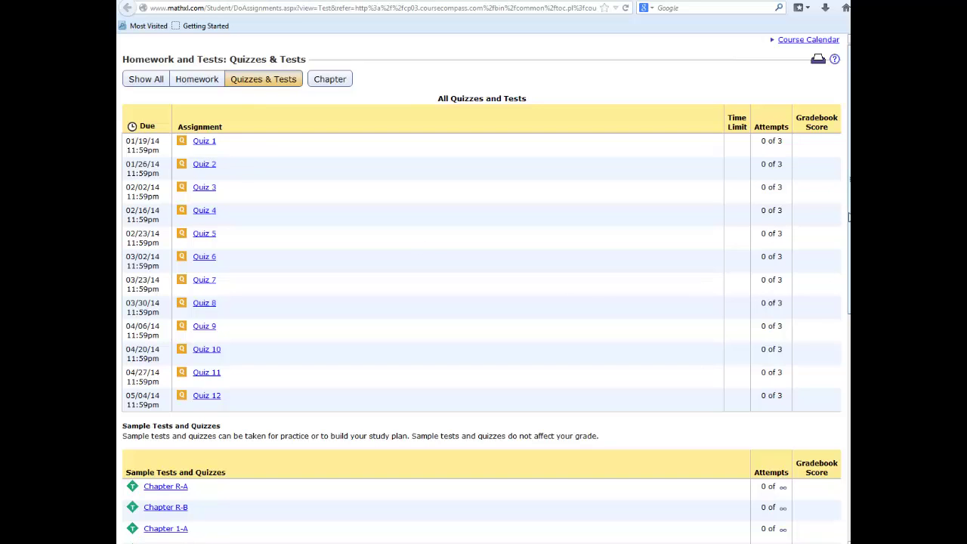
scroll(484, 291, down, 1)
scroll(483, 291, up, 1)
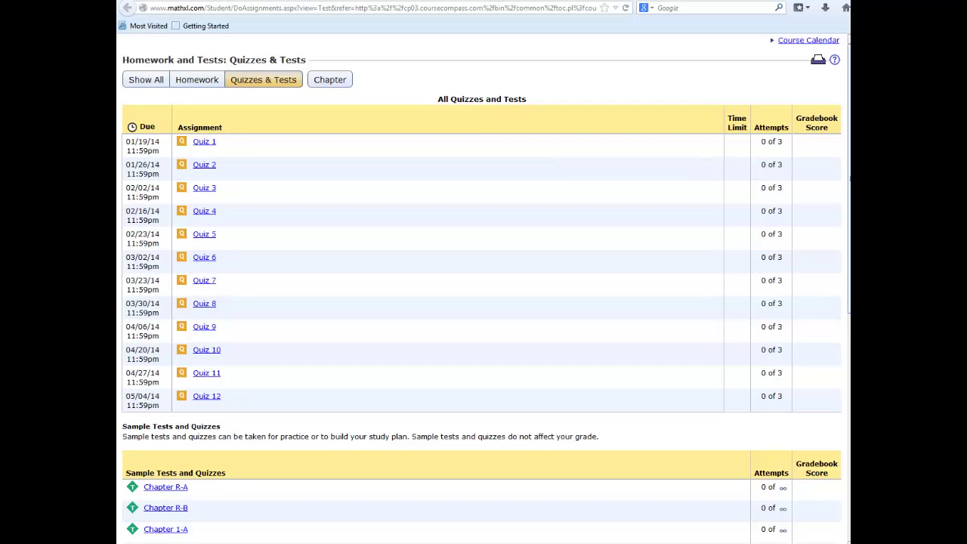
scroll(481, 288, down, 5)
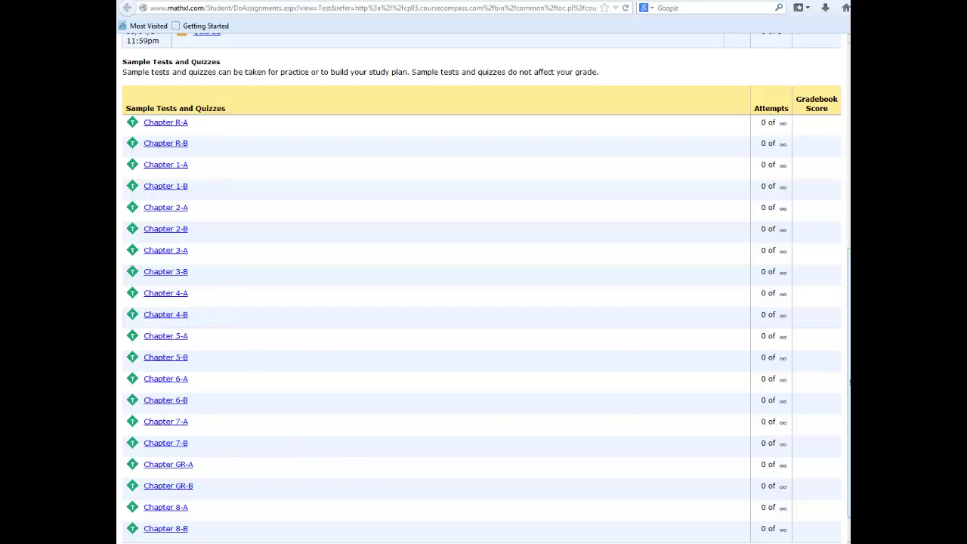
drag(850, 385, 850, 180)
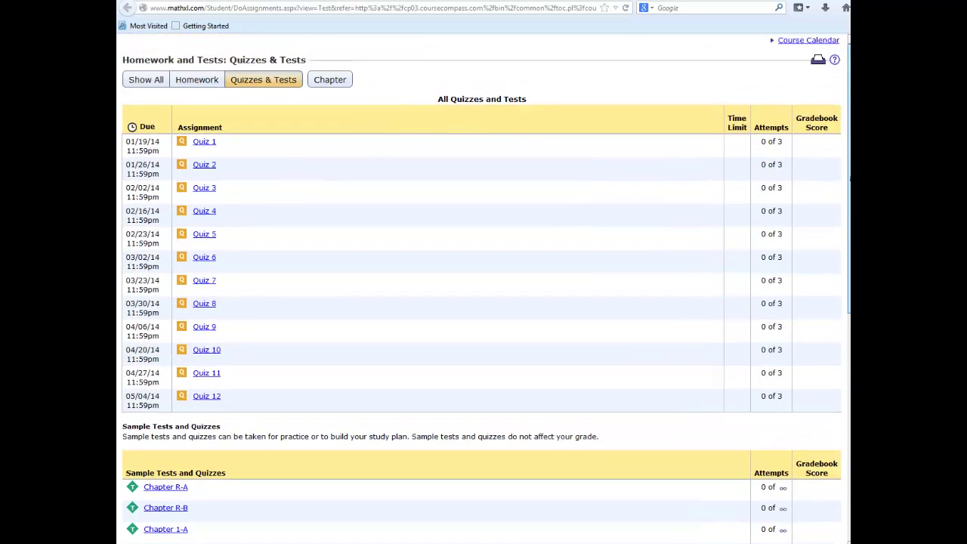
key(alt+Left)
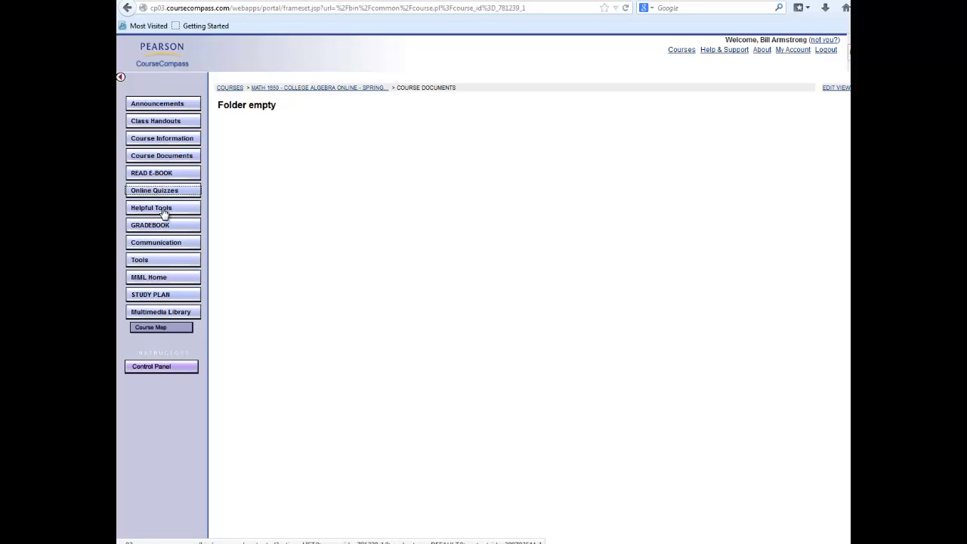
- Look through Helpful Tools with its Tools for Success folder, as well as the Communication and Tools pages
click(163, 212)
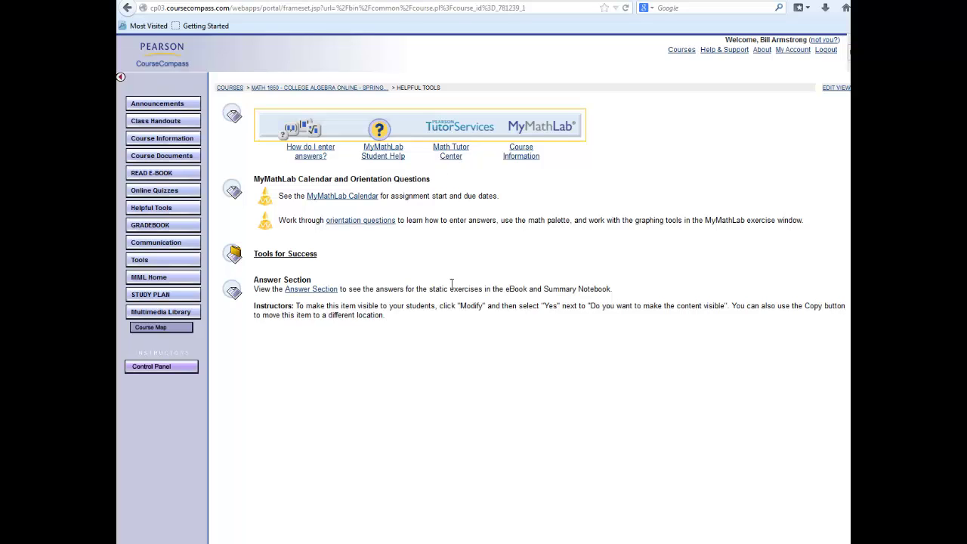
click(271, 256)
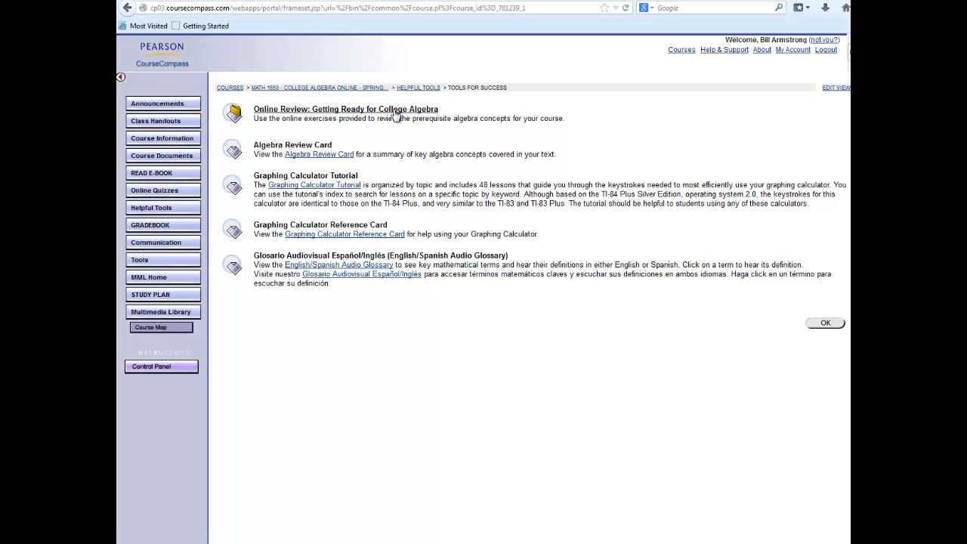
click(148, 250)
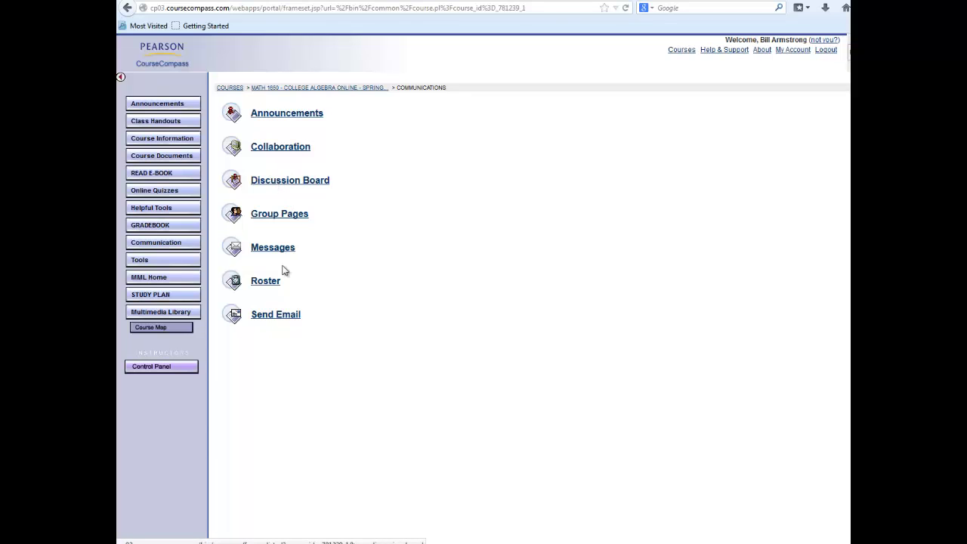
click(140, 264)
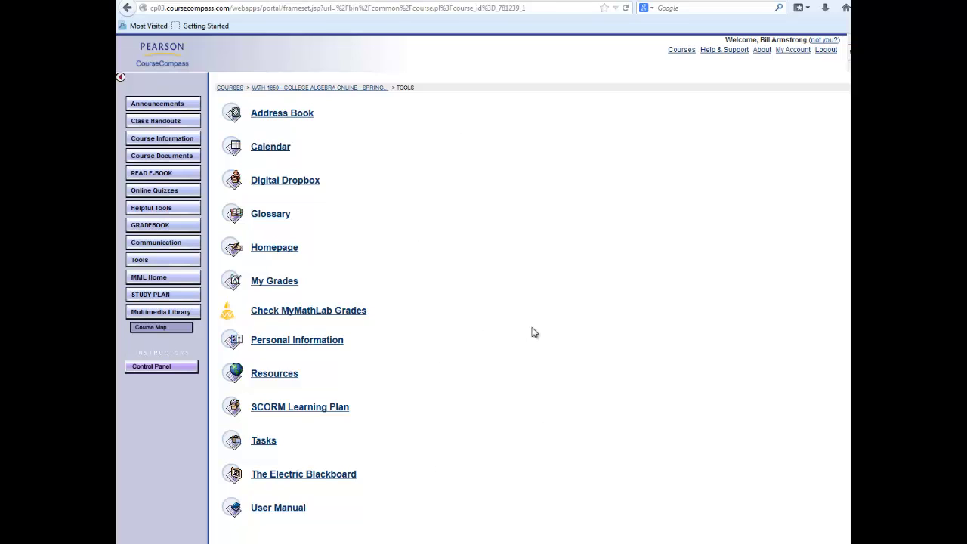
- Open the Study Plan, view all chapters, and open section 1.3 Complex Numbers under Chapter 1
click(154, 295)
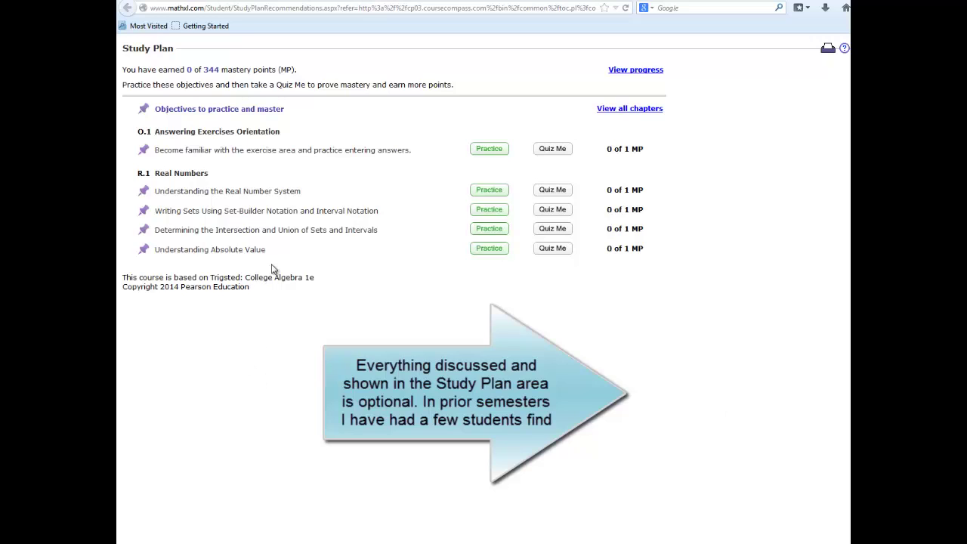
click(632, 111)
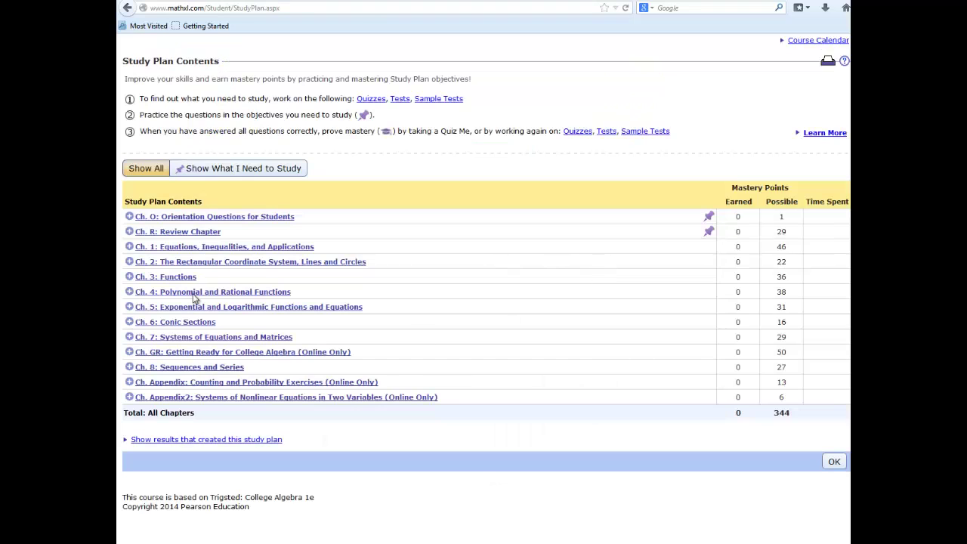
click(212, 248)
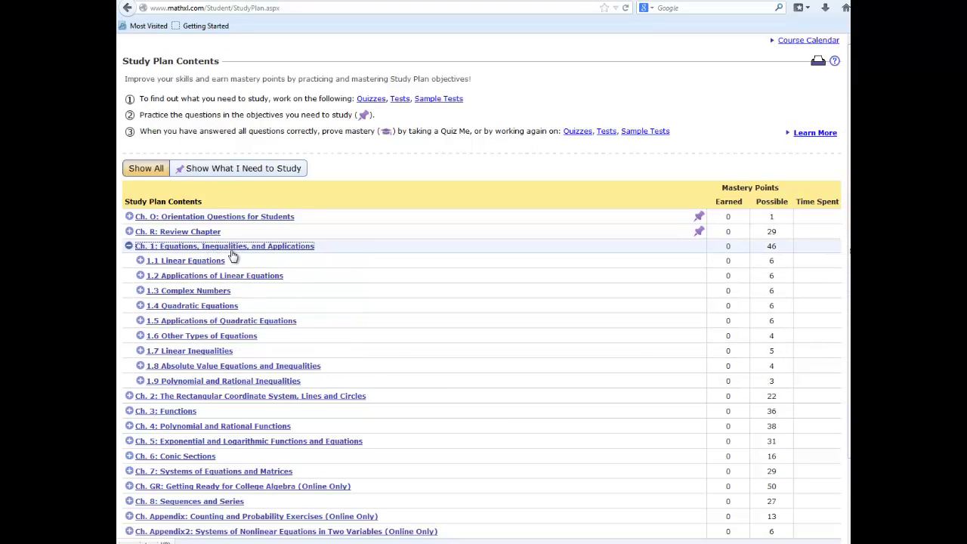
click(210, 294)
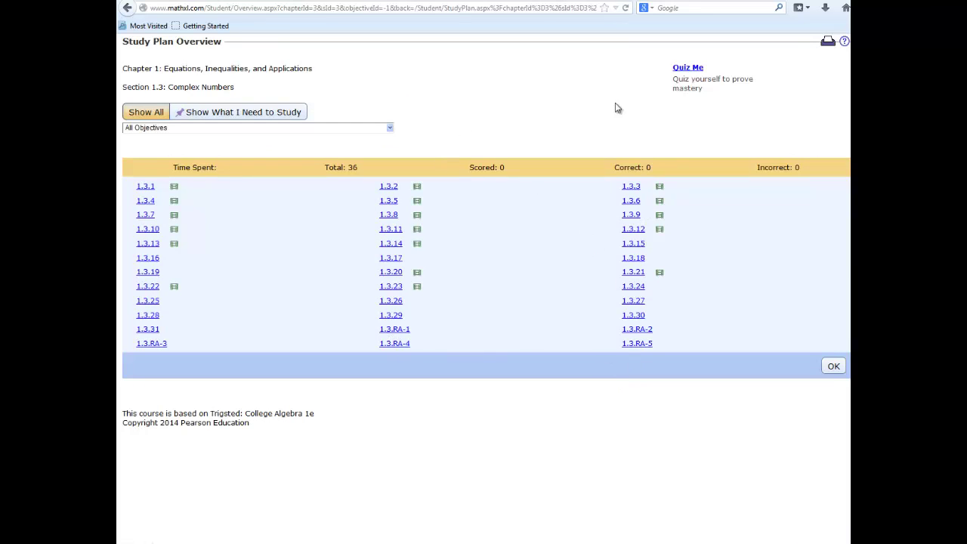
- Choose the objective Adding and Subtracting Complex Numbers for section 1.3 and start its Quiz Me
click(682, 71)
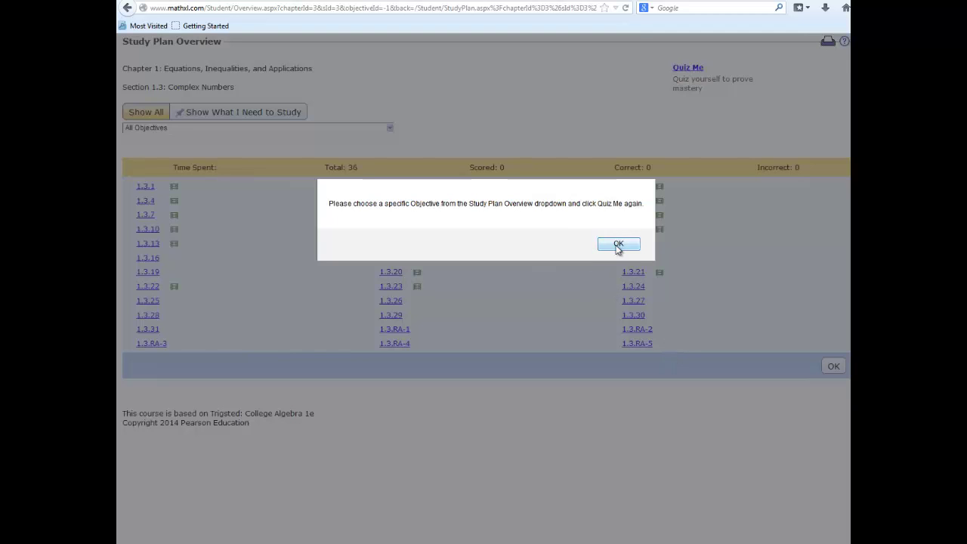
click(618, 245)
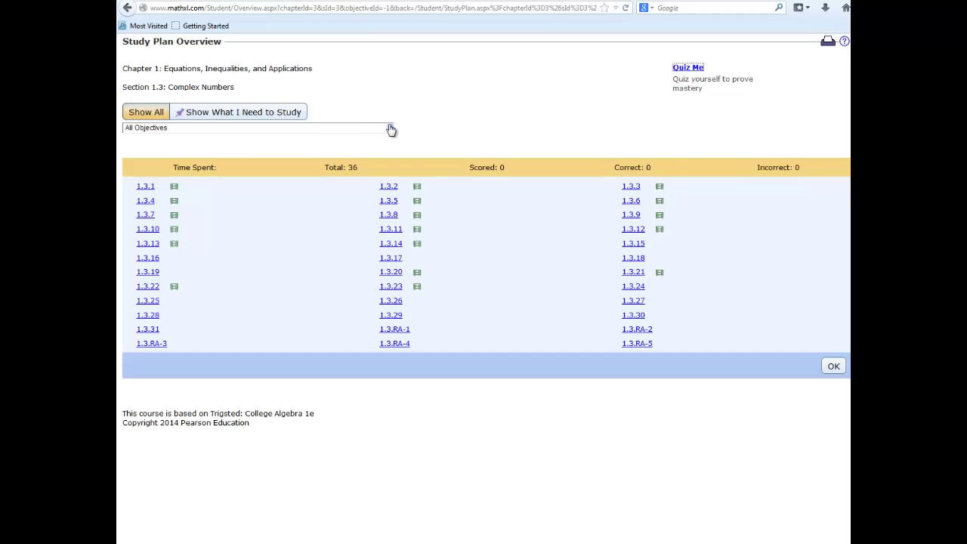
click(391, 130)
click(391, 130)
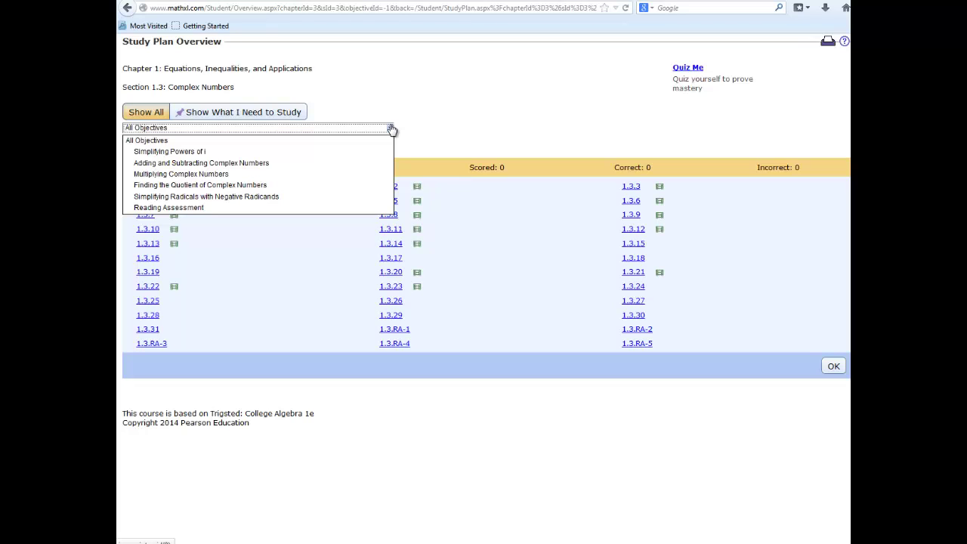
click(371, 166)
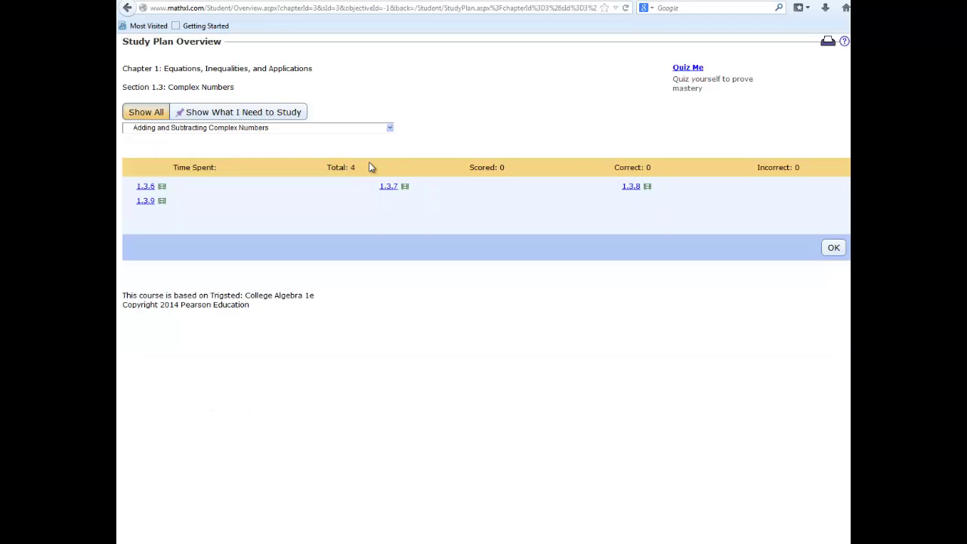
click(686, 69)
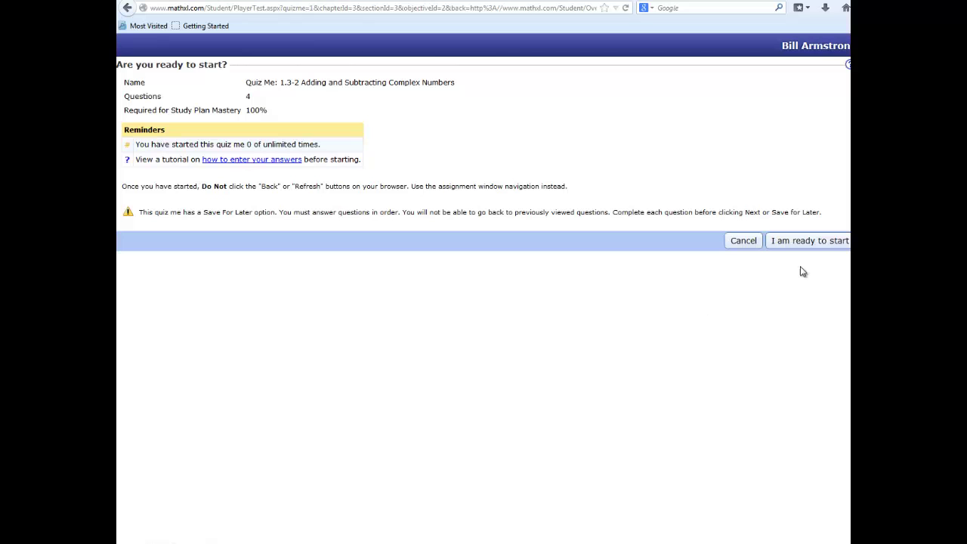
click(797, 241)
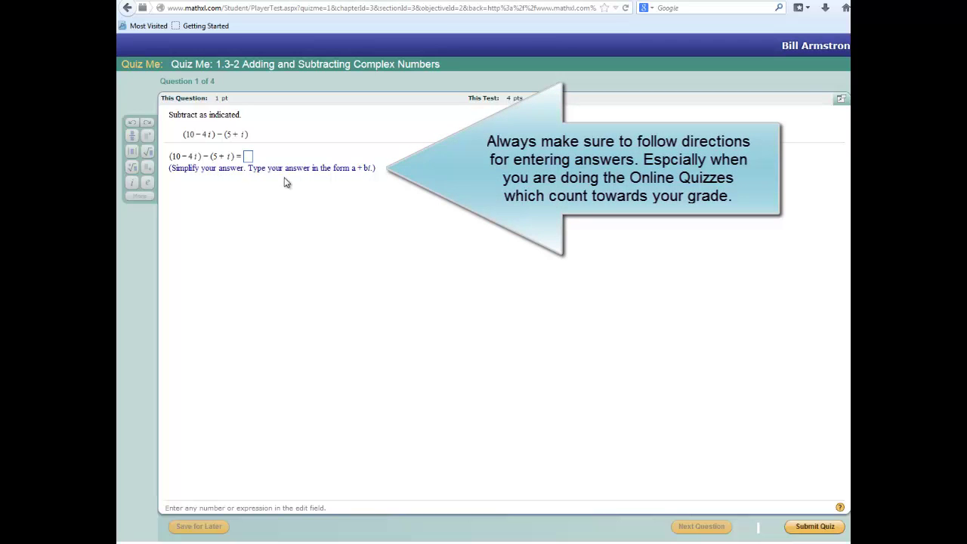
- Answer question 1, (10 − 4i) − (5 + i), with 5 − 5i and advance to question 2
click(248, 157)
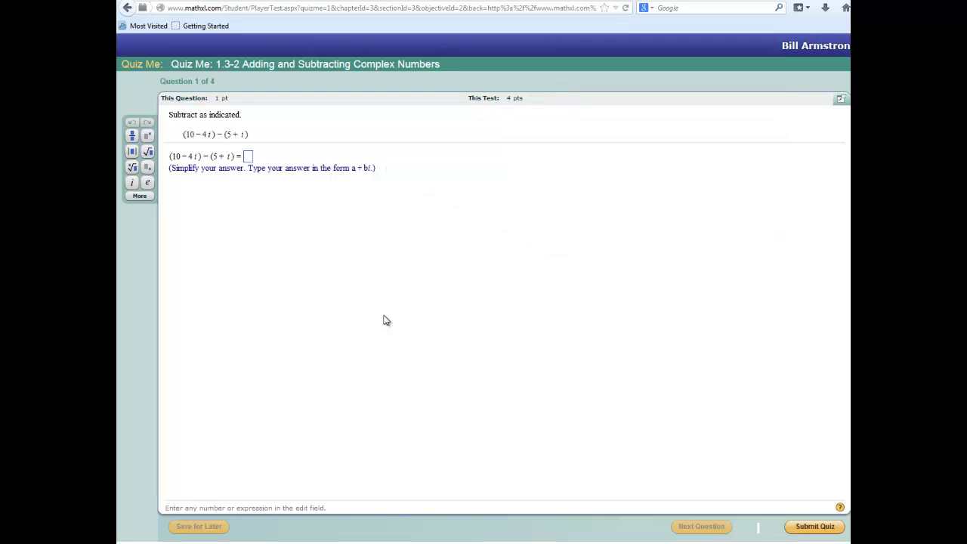
text(5)
text(-5)
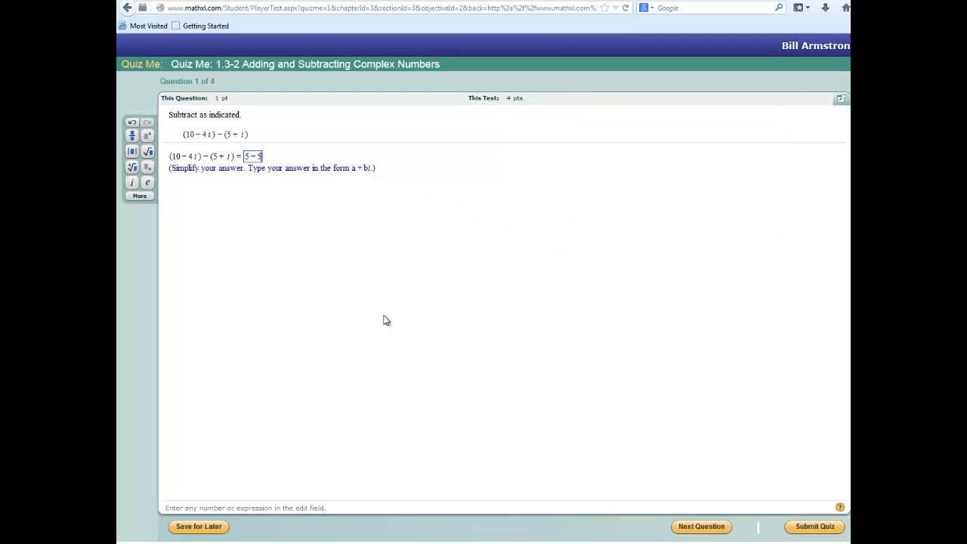
text(i)
click(715, 529)
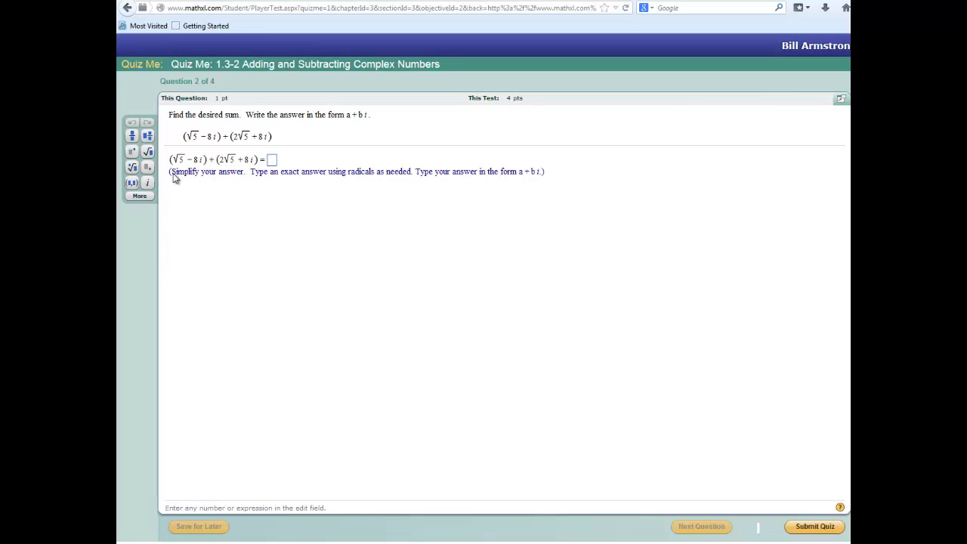
- Answer question 2 with 3√5, using the square root template for the radical, and advance to question 3
text(3)
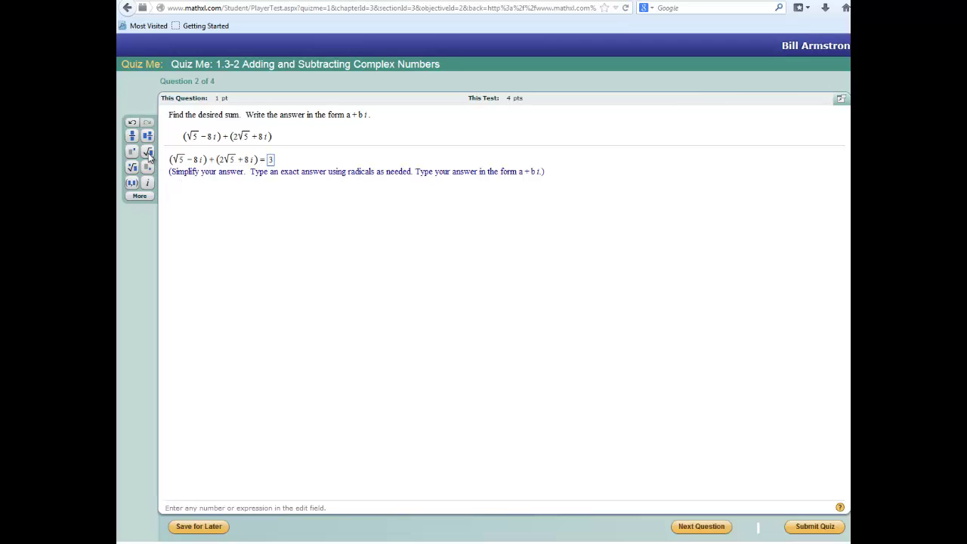
click(148, 152)
text(5)
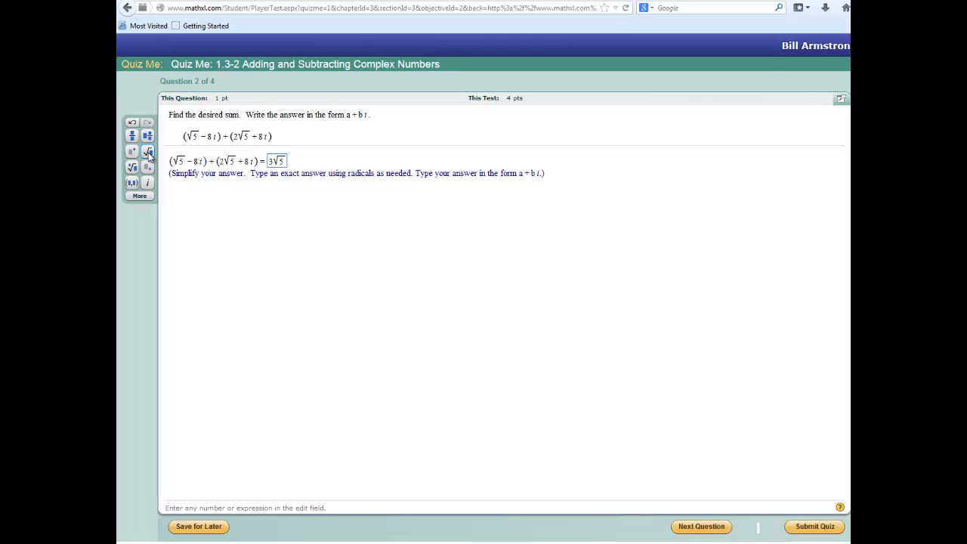
click(715, 532)
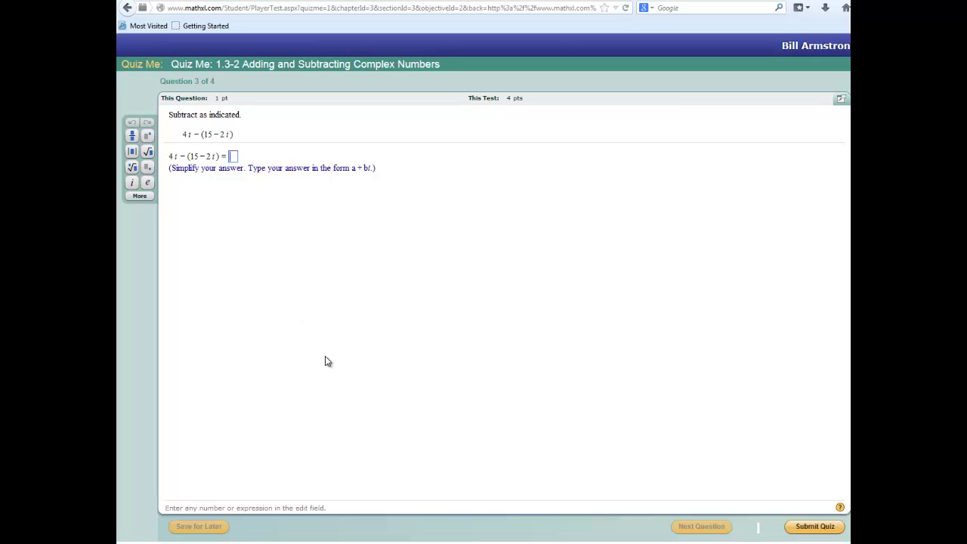
- Answer question 3 with 15 − 2i and question 4 with 17 + 2i, submitting the quiz
text(15)
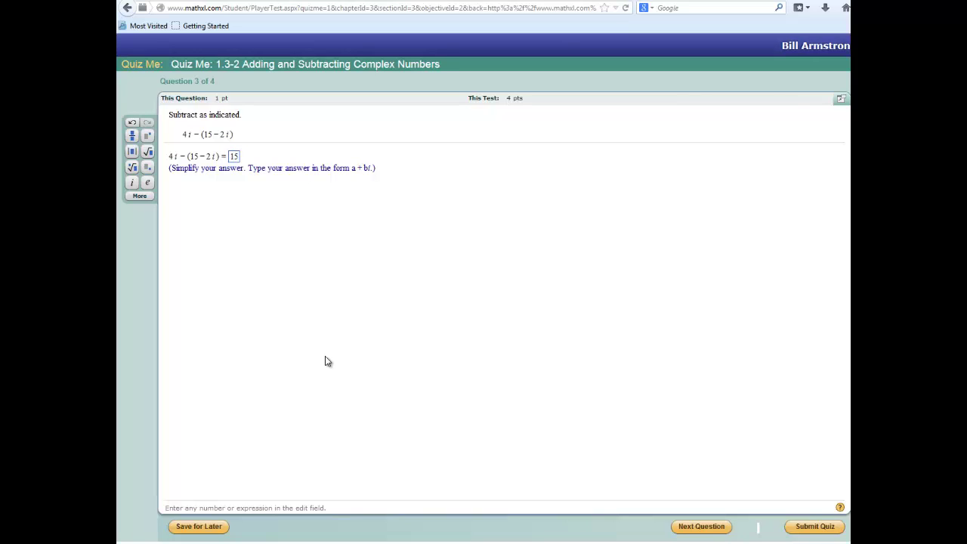
text(-2)
text(i)
click(705, 531)
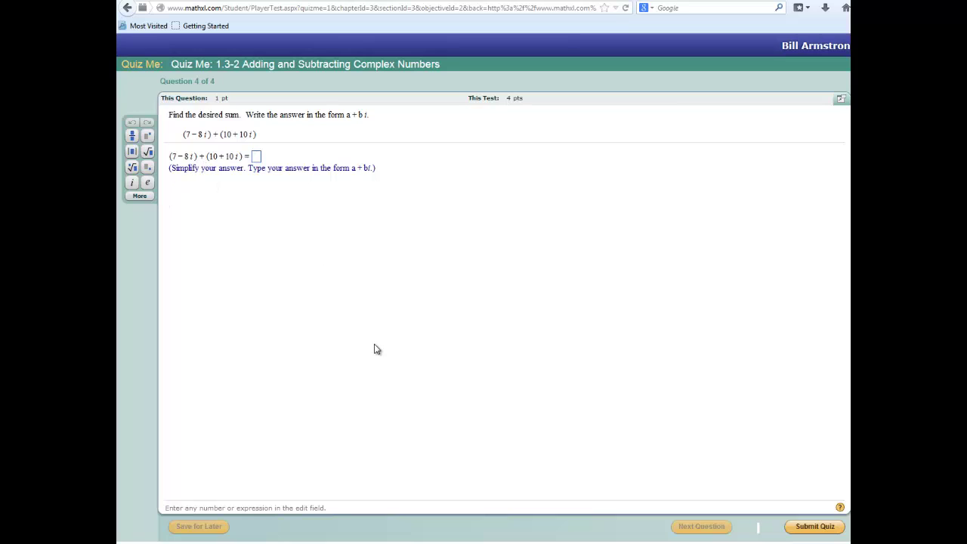
text(17+2i)
click(815, 526)
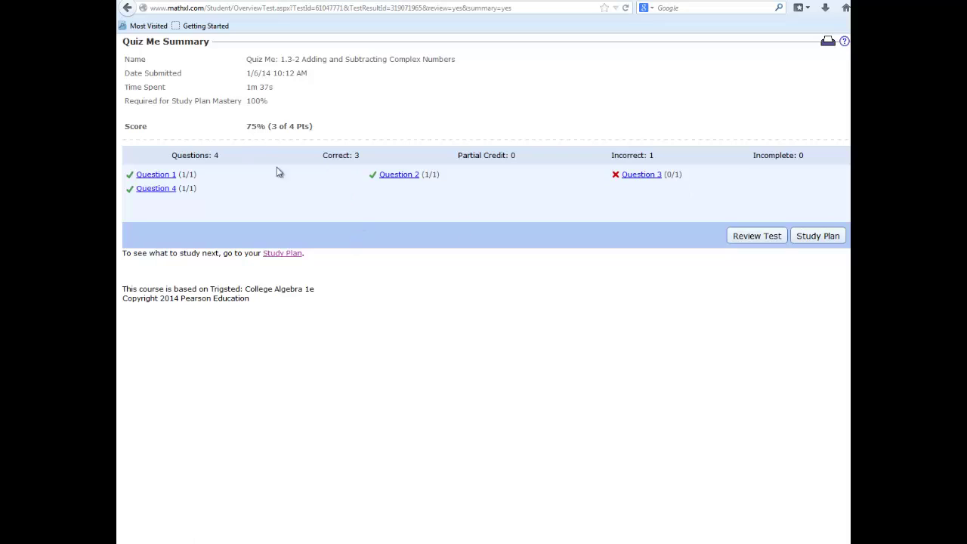
- Review question 3 from the quiz summary, compare the submitted answer with the correct one, and close the review
click(638, 178)
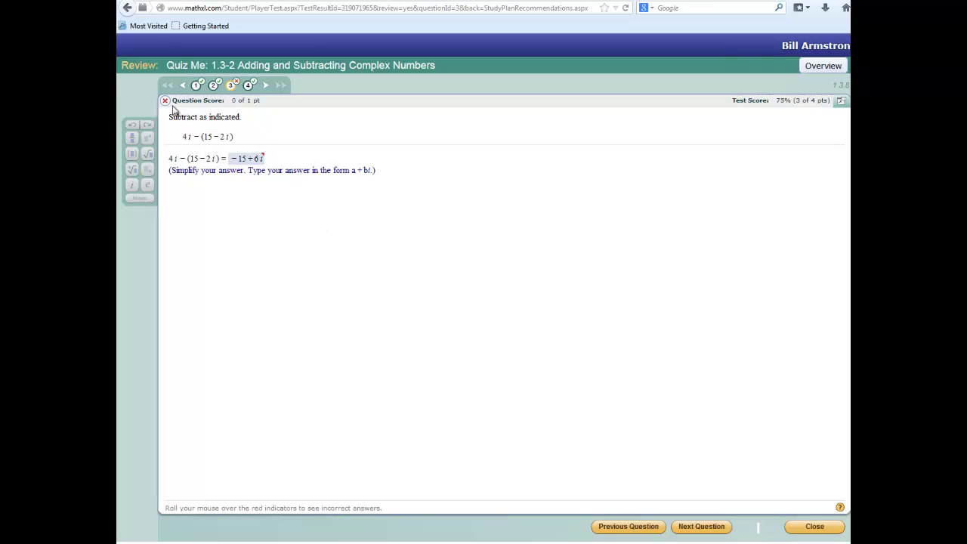
mouse_move(258, 160)
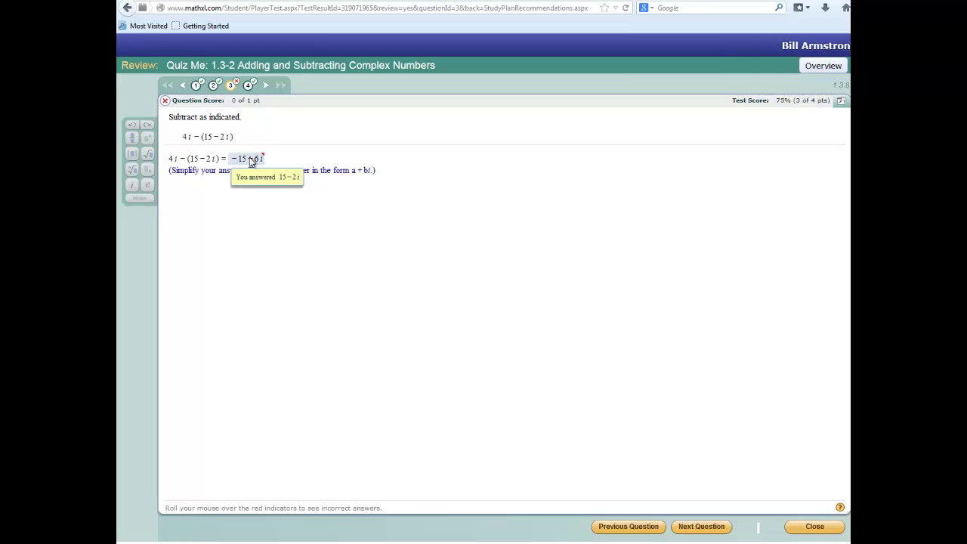
click(803, 531)
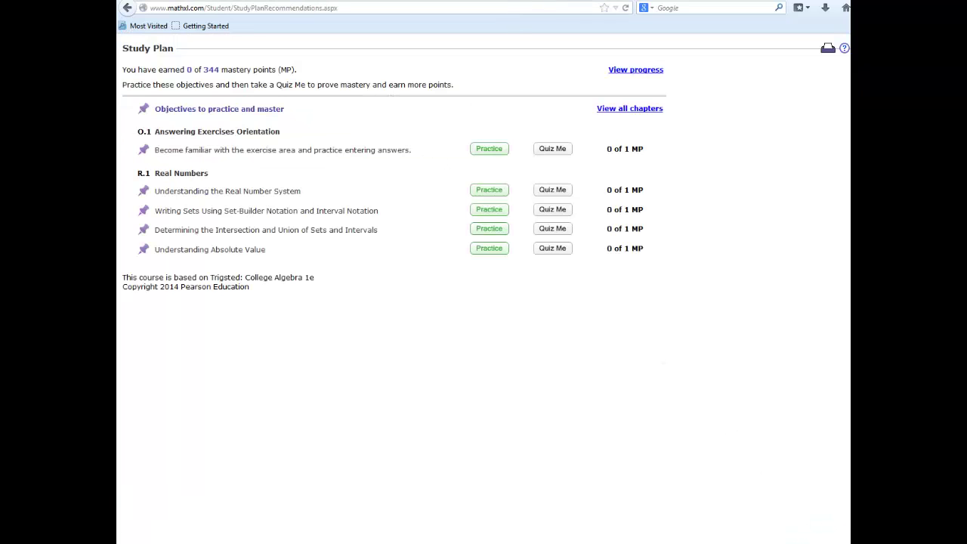
- Return to the course site and look at the Study Plan again before going back to the course menu
click(453, 1)
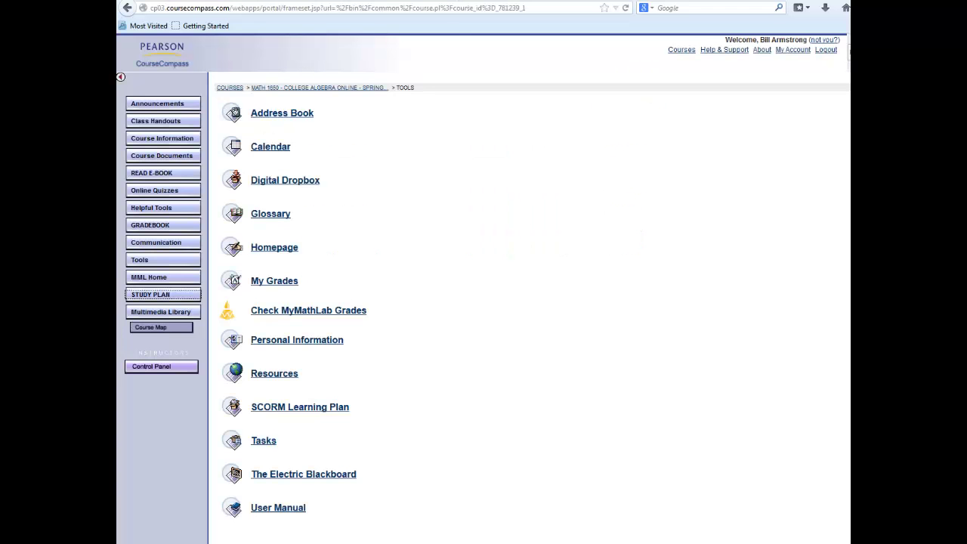
click(159, 297)
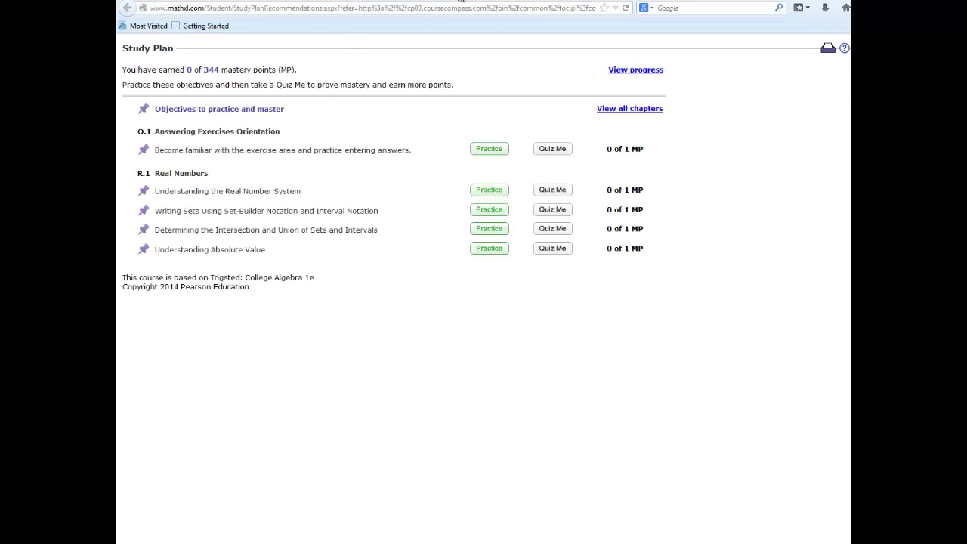
key(alt+Left)
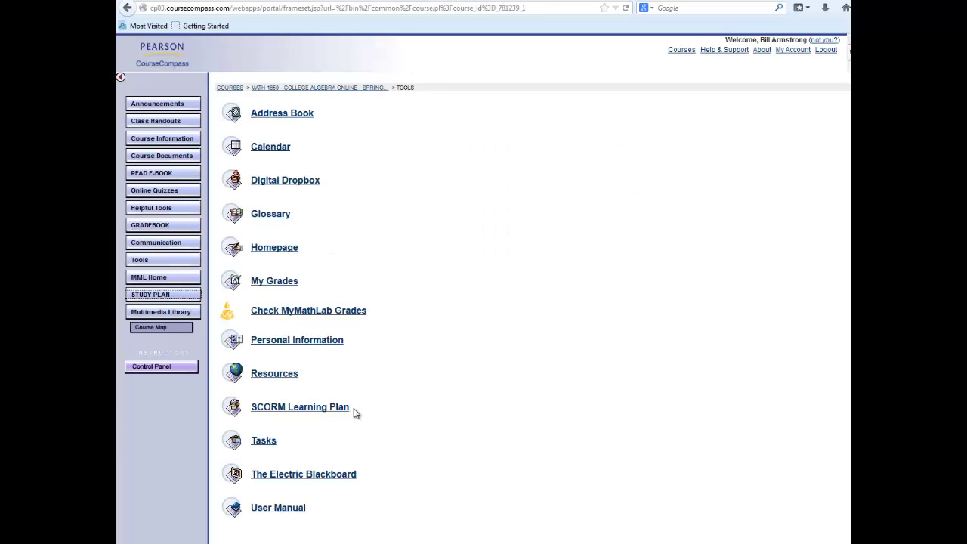
- Search the Multimedia Library for all media types in Chapter 1, Section 1.3: Complex Numbers
click(160, 314)
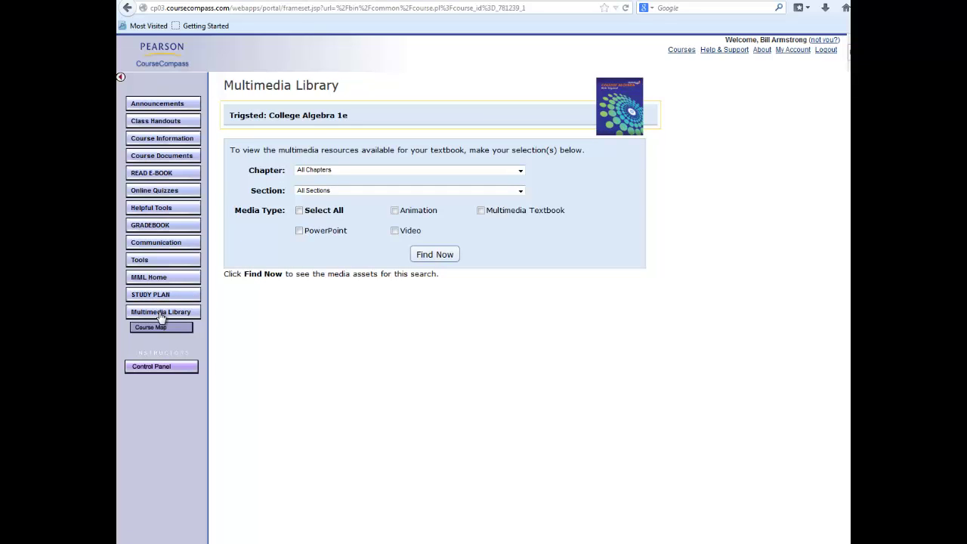
click(521, 191)
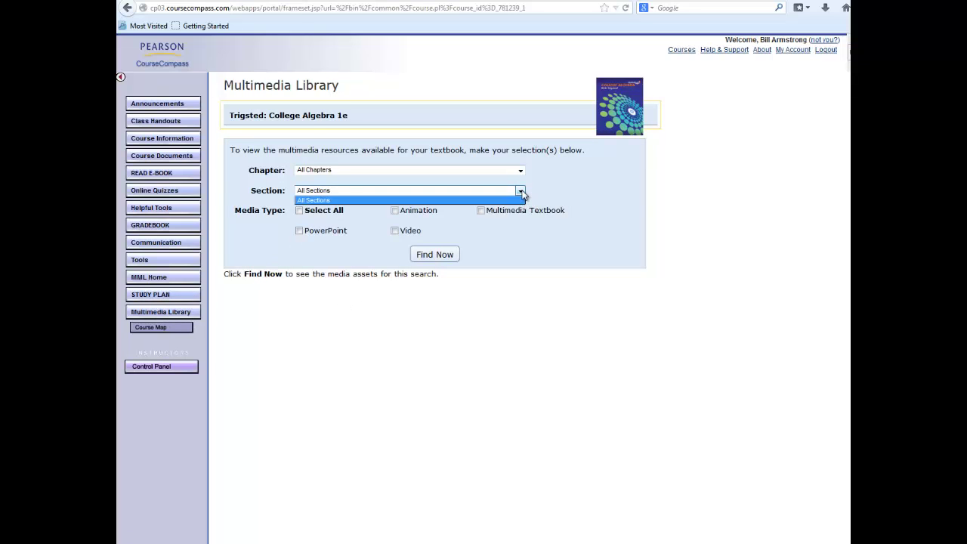
click(521, 194)
click(521, 169)
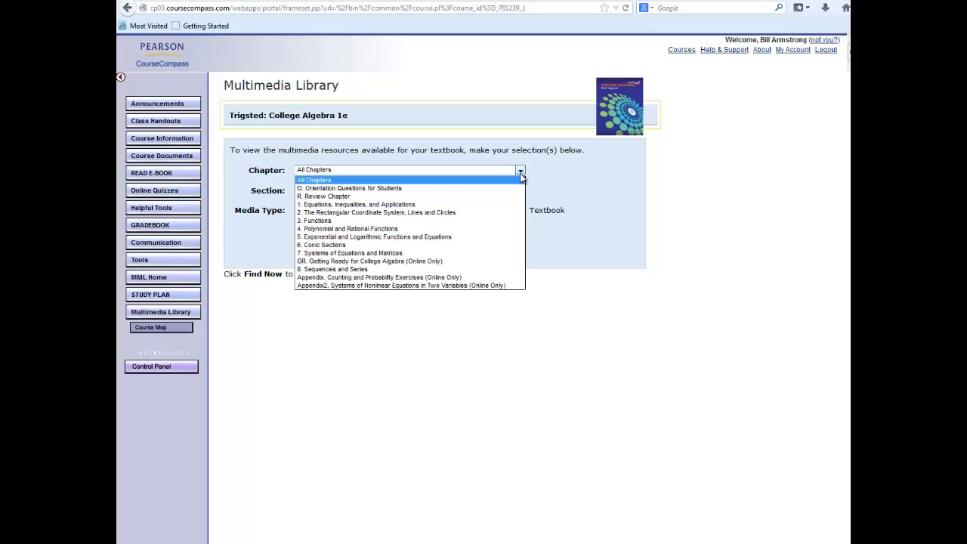
click(516, 205)
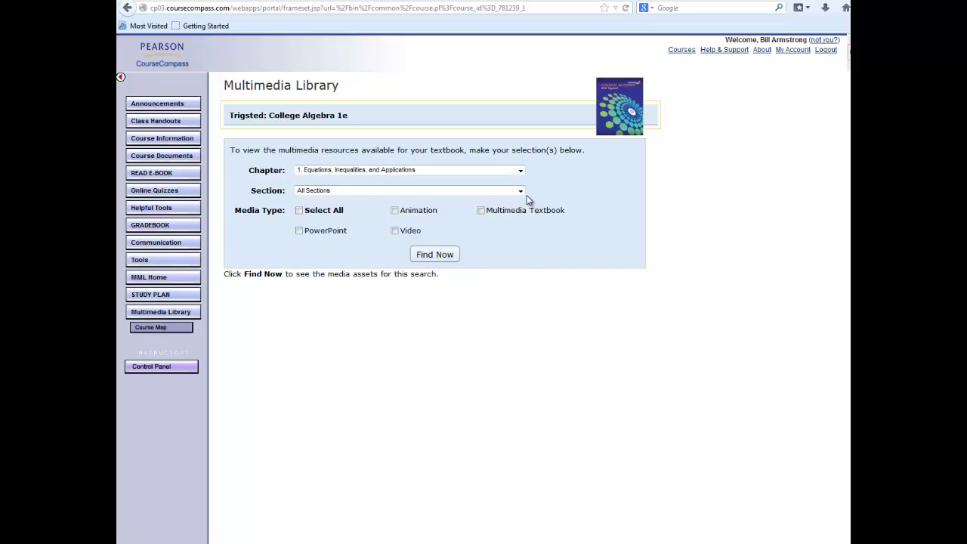
click(520, 191)
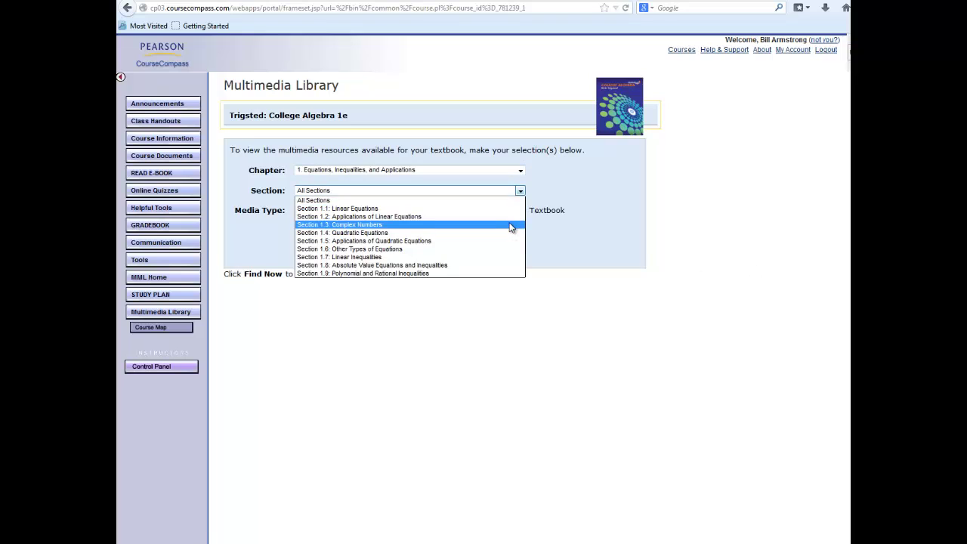
click(514, 225)
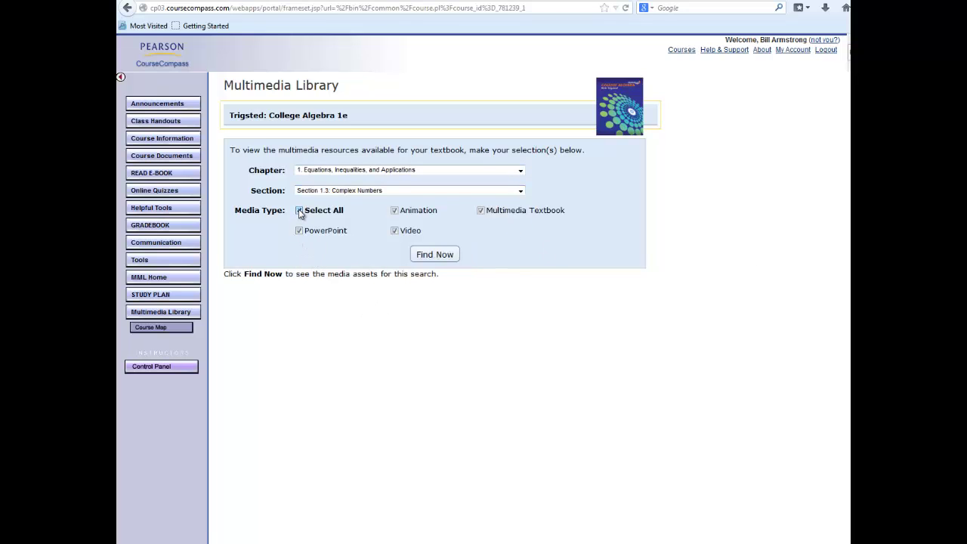
click(442, 256)
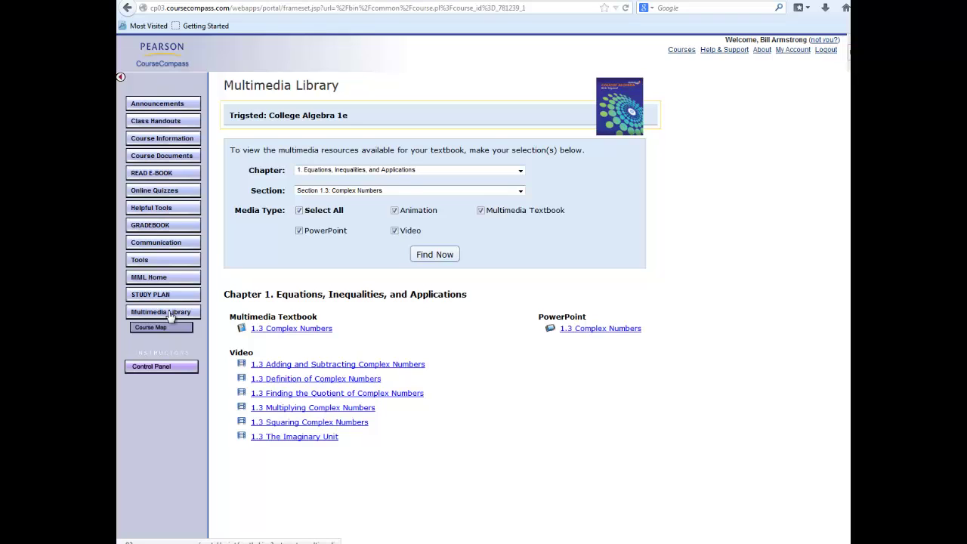
- Open the e-book and read Chapter One's section 1.1 Linear Equations through page 1.1-3
click(153, 174)
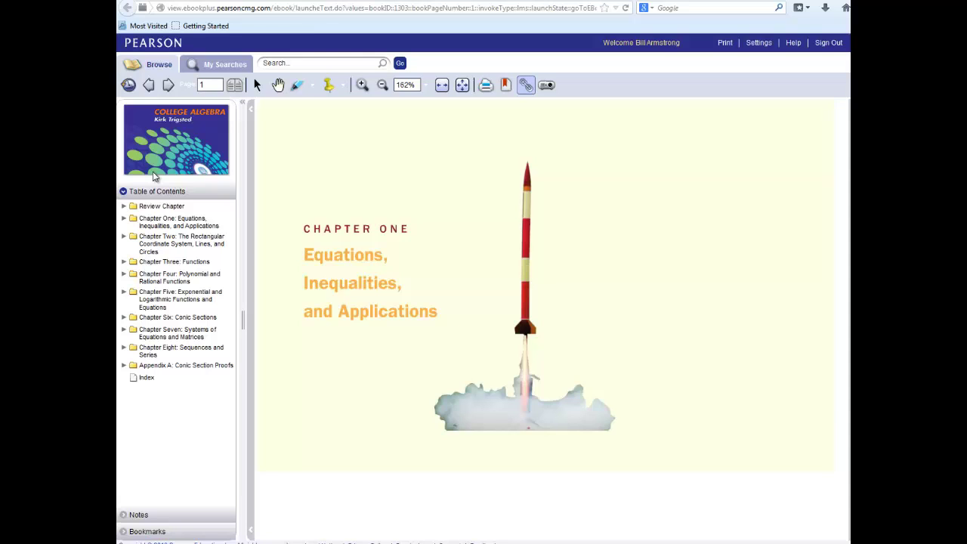
click(125, 221)
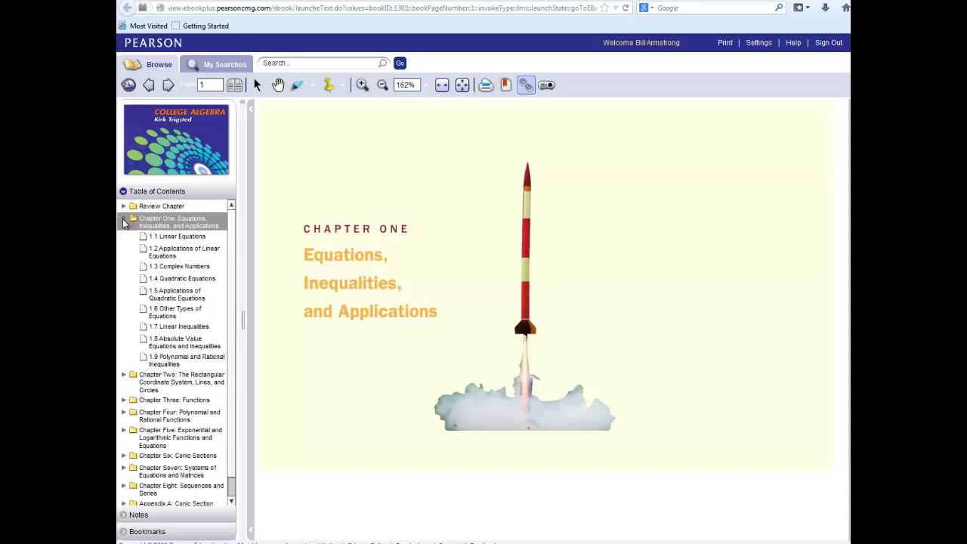
click(186, 239)
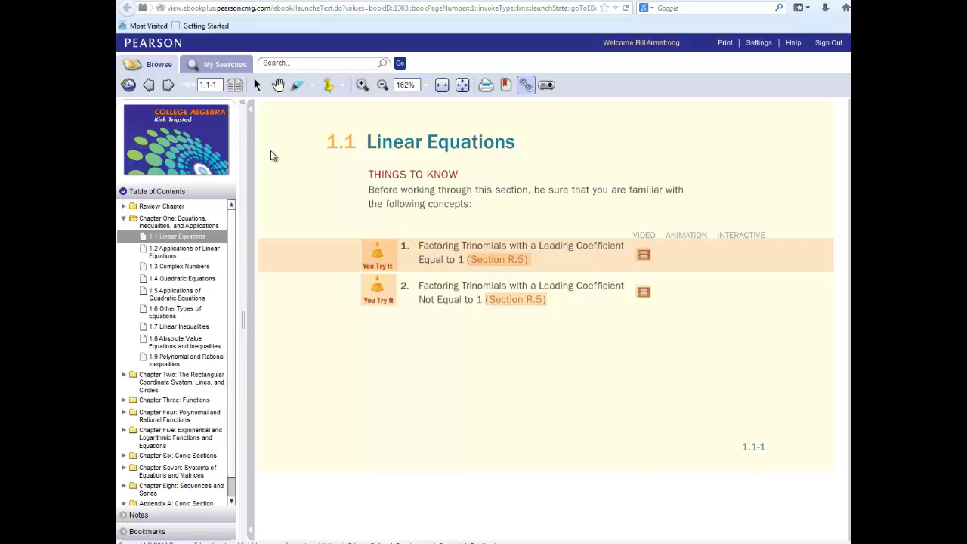
click(170, 85)
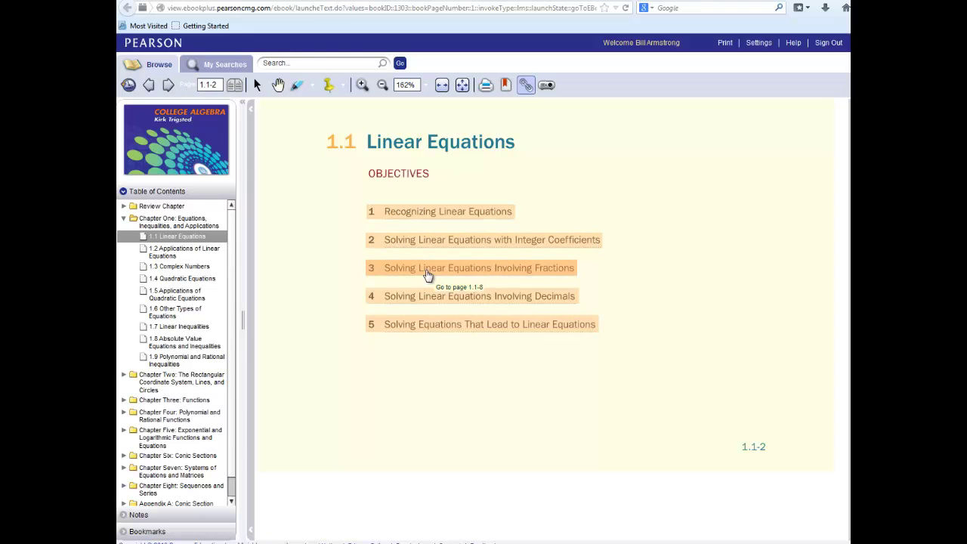
click(169, 86)
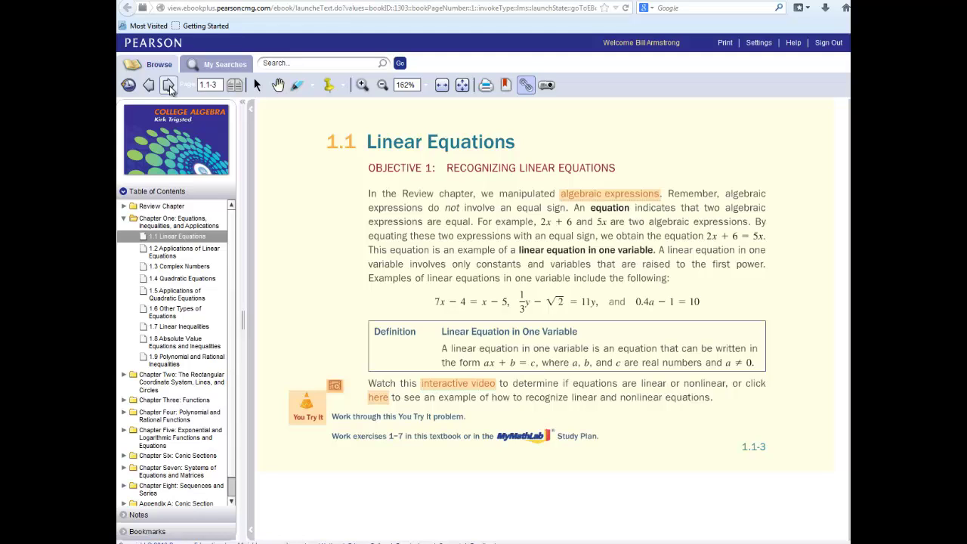